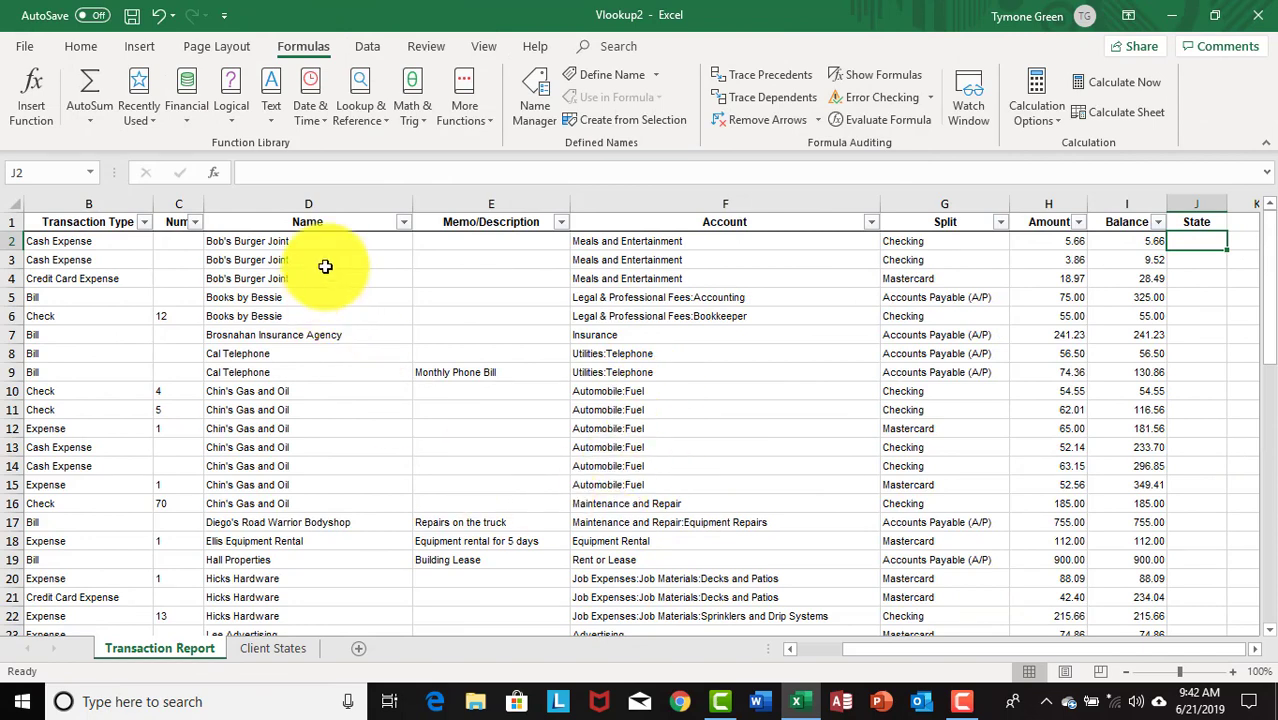
- Review the customer names from Bob's Burger Joint in D2, then view the Client States lookup table
click(237, 242)
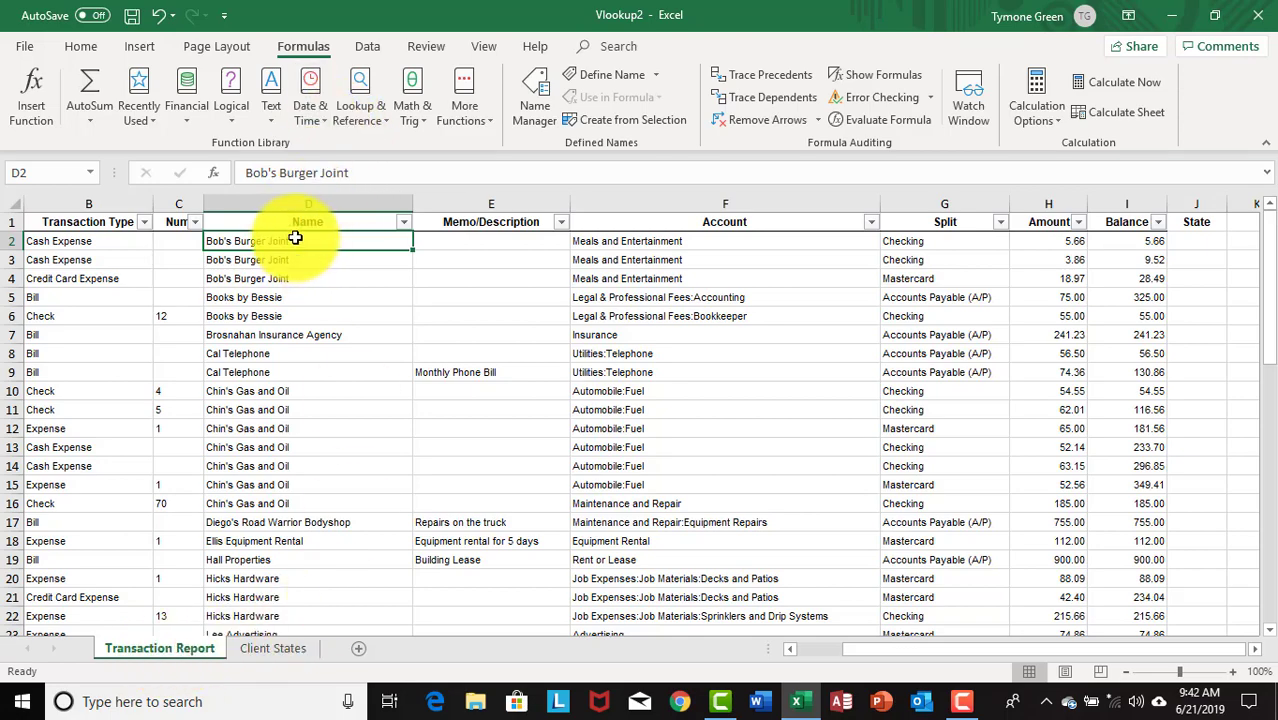
scroll(286, 507, down, 6)
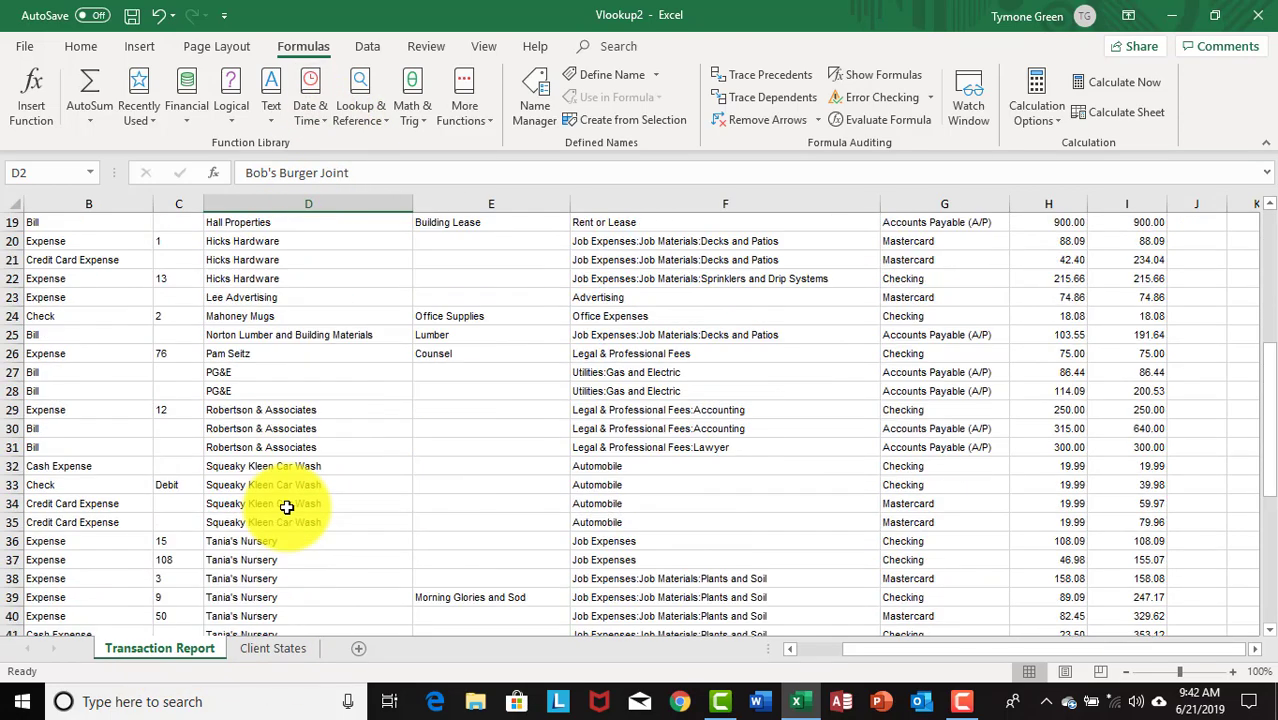
scroll(286, 507, down, 6)
scroll(288, 521, up, 12)
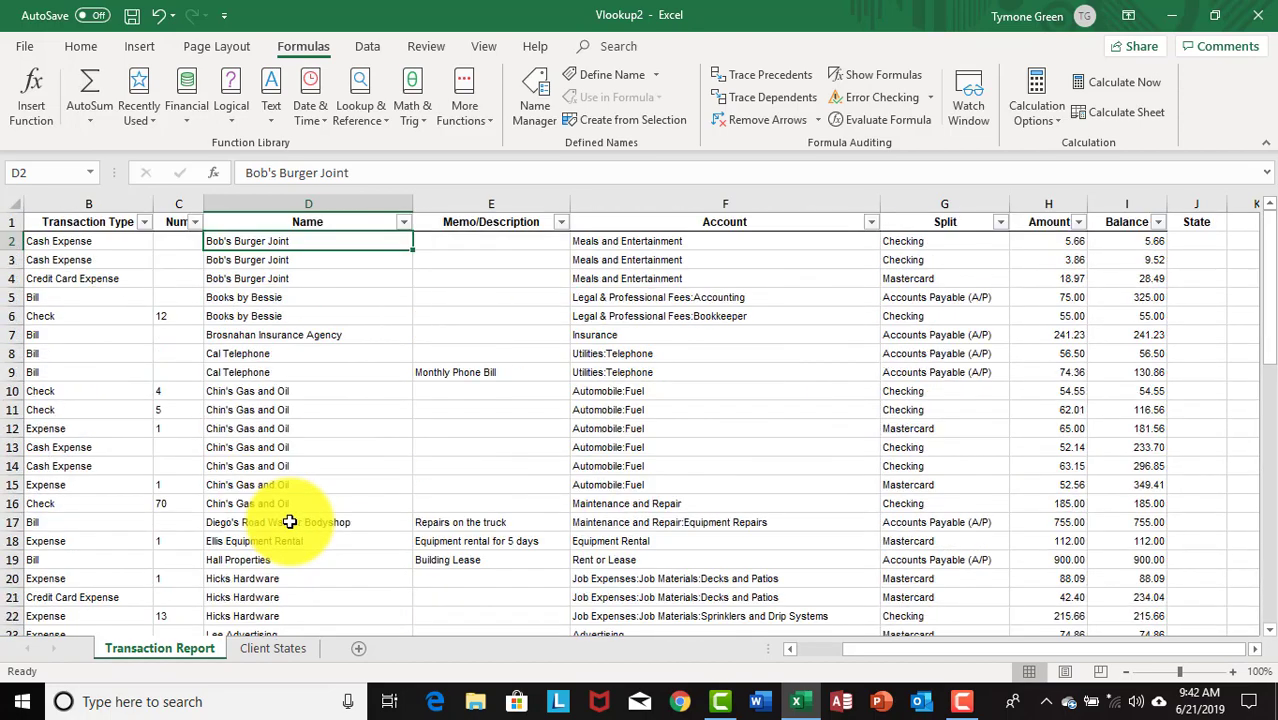
click(290, 649)
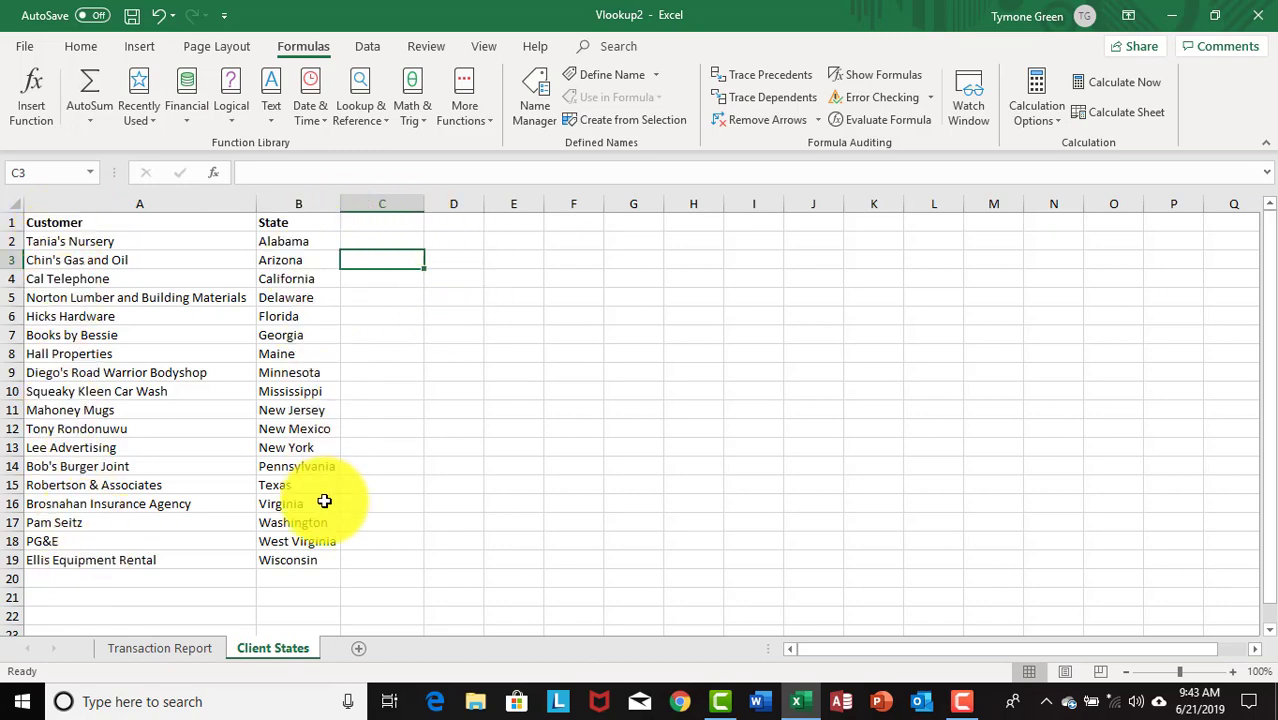
- Select J2 on Transaction Report and compare its customer names against the Client States list
click(167, 649)
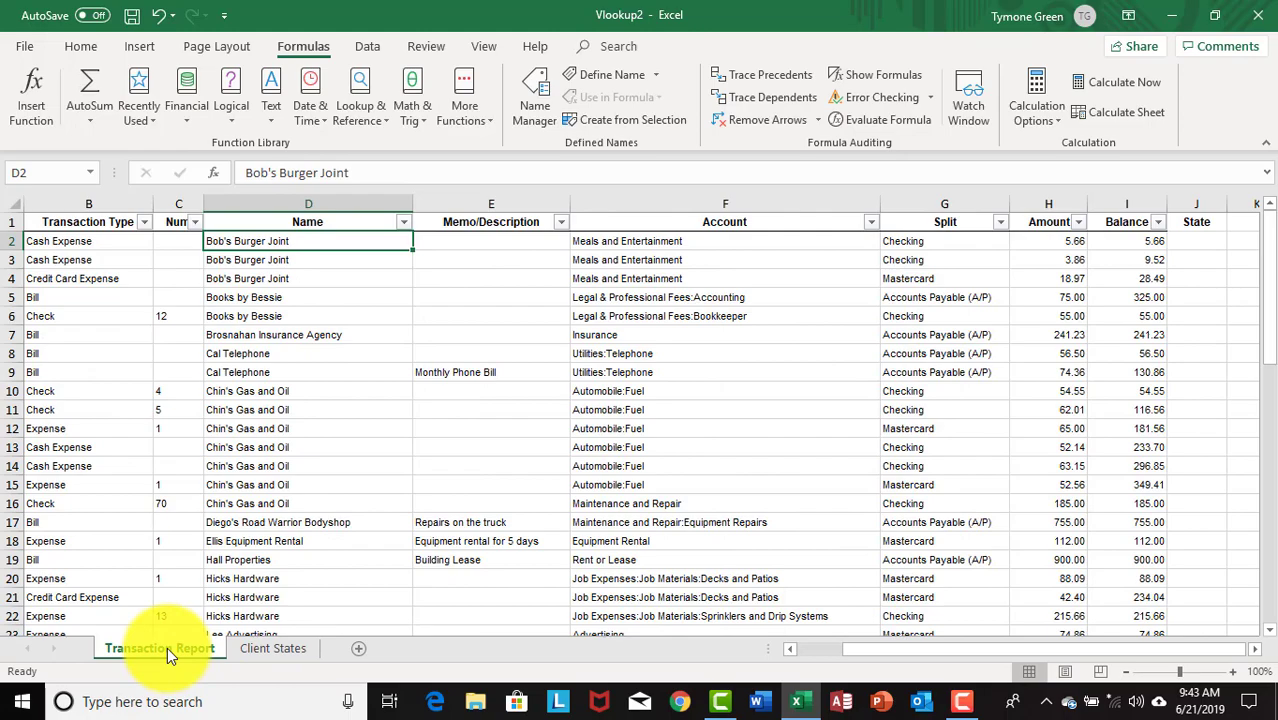
click(1220, 241)
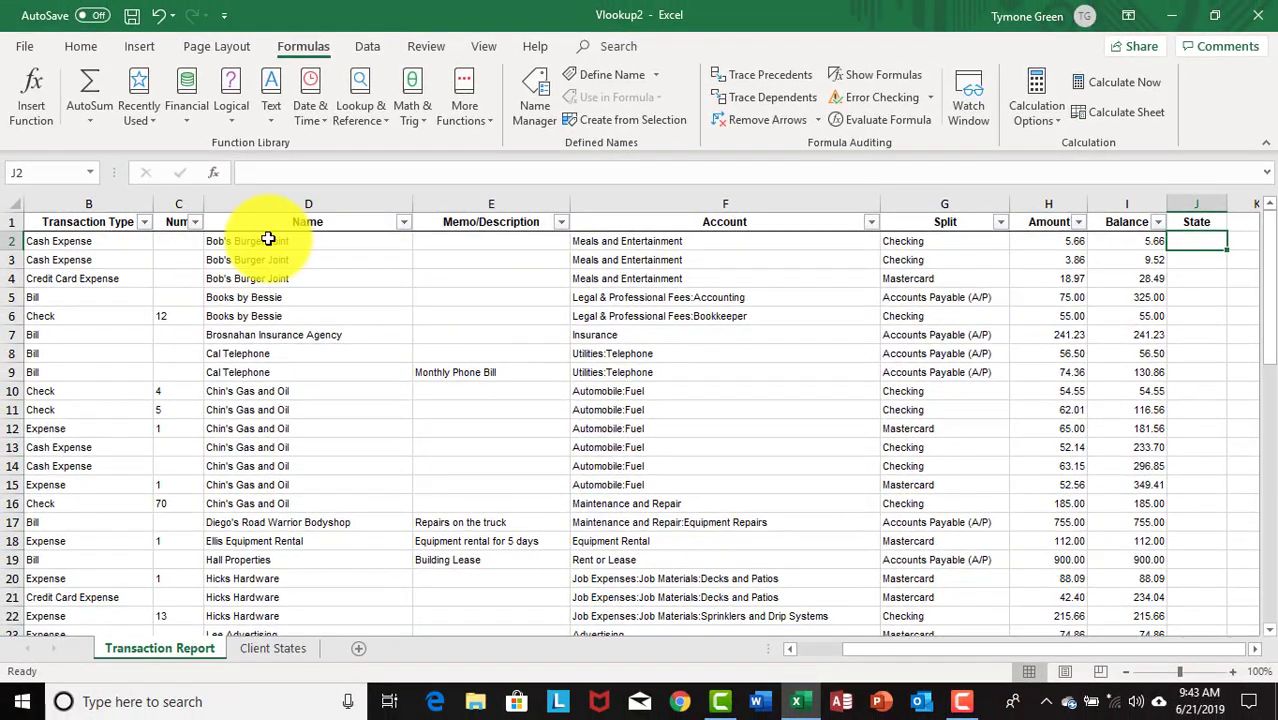
scroll(293, 296, down, 7)
scroll(328, 316, up, 7)
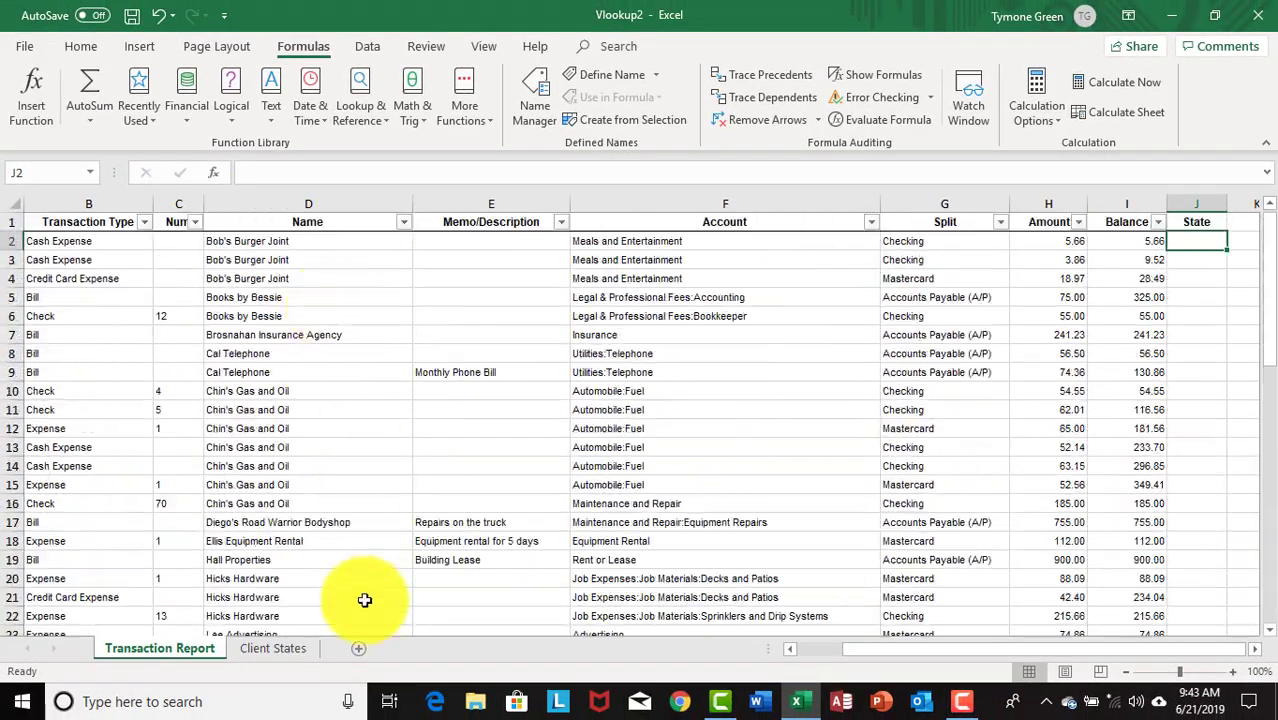
click(286, 646)
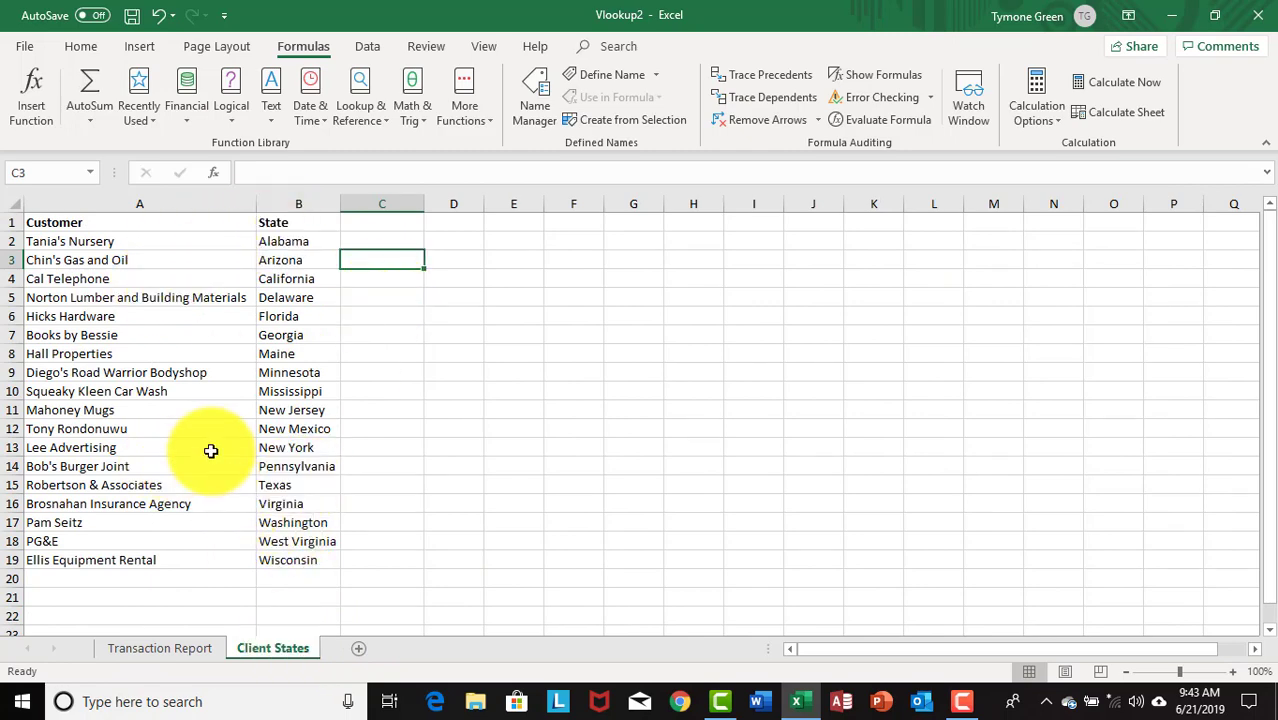
click(153, 648)
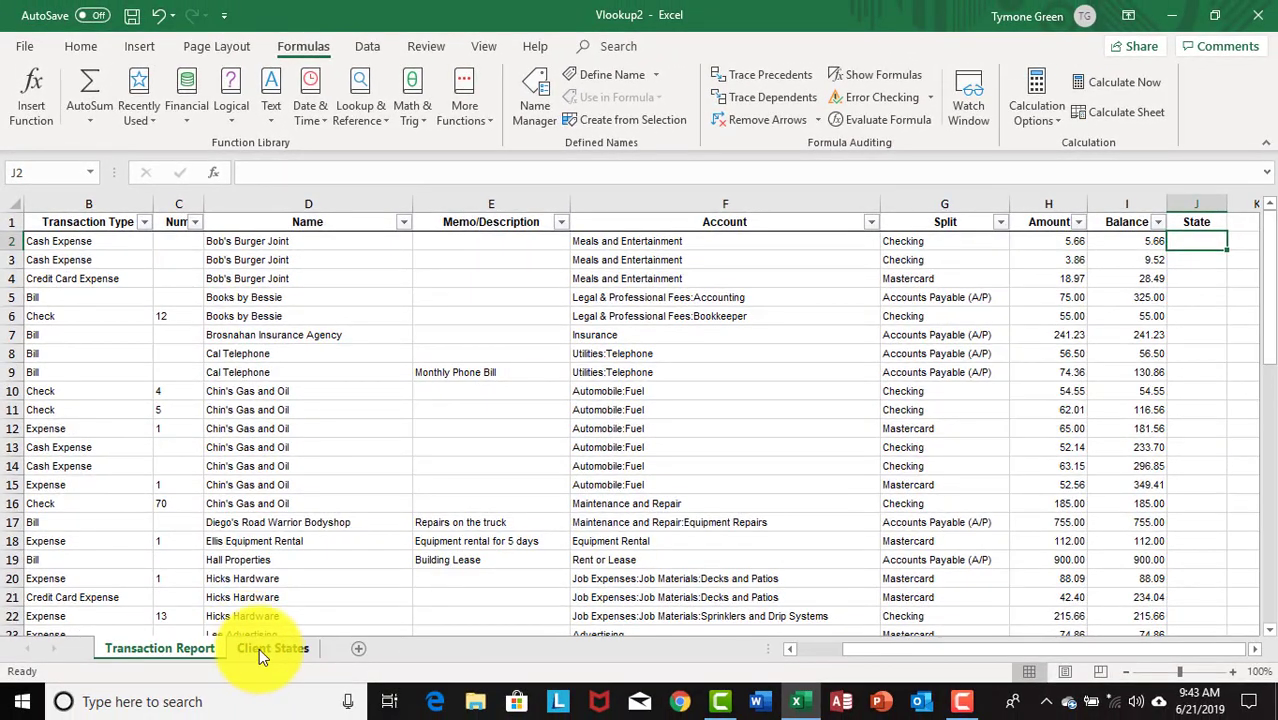
- Confirm Bob's Burger Joint maps to Pennsylvania in Client States, ending on Transaction Report with J2 selected
click(256, 634)
click(250, 647)
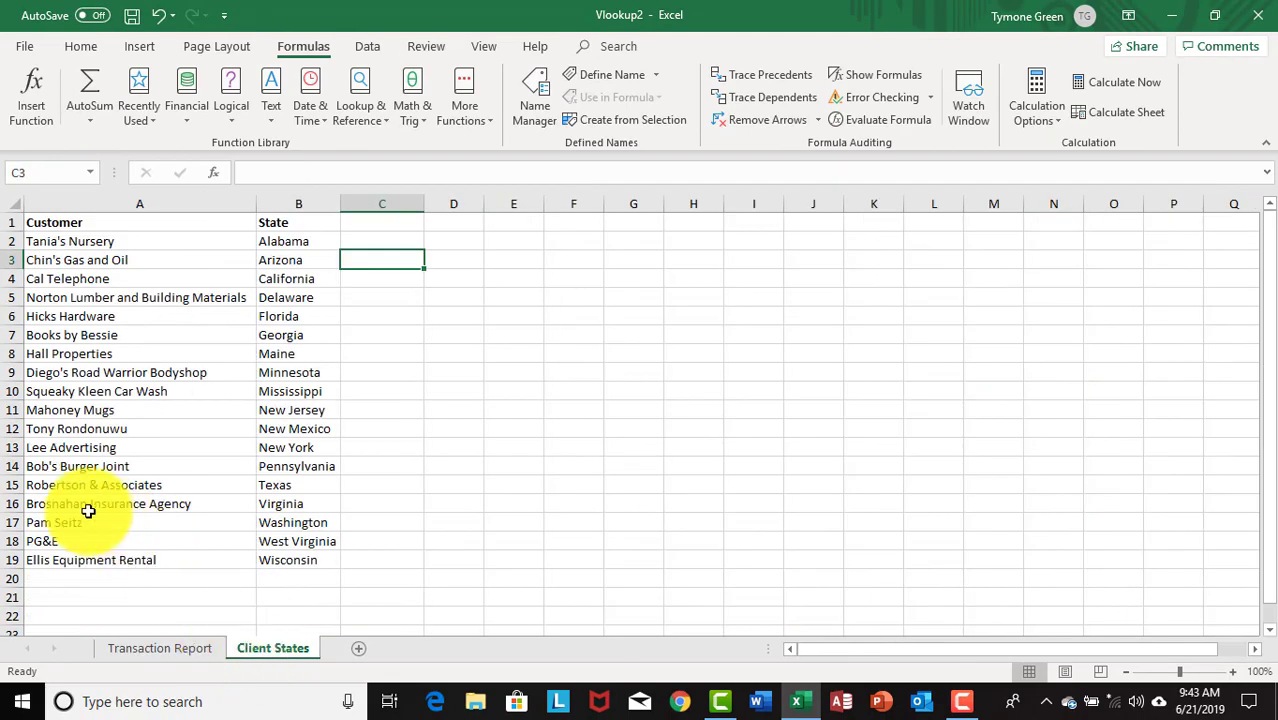
click(60, 466)
click(308, 466)
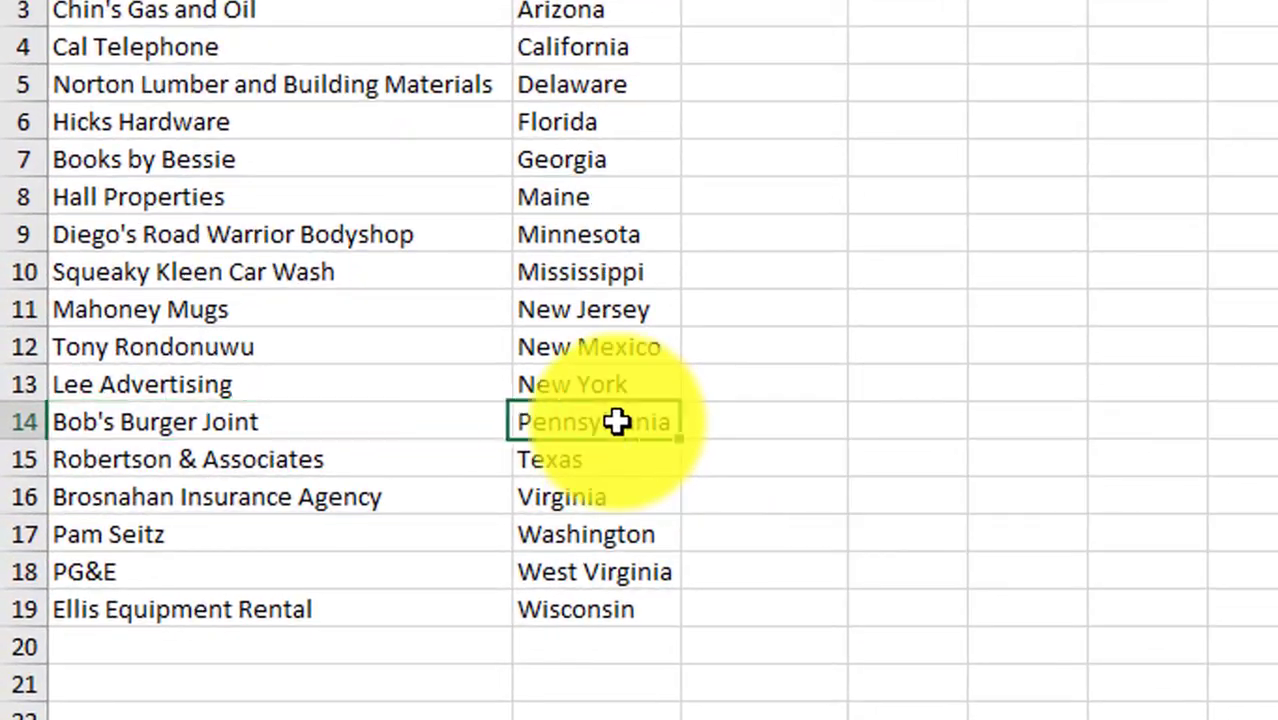
click(385, 719)
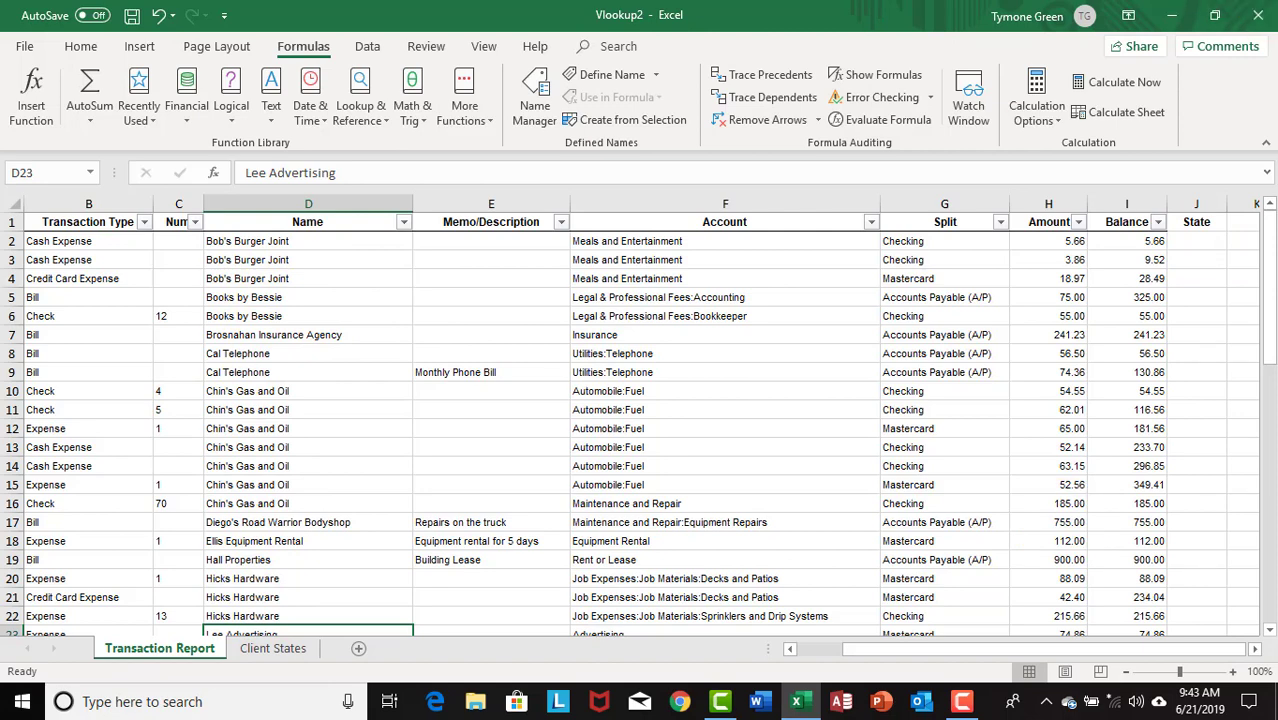
click(1215, 241)
click(266, 649)
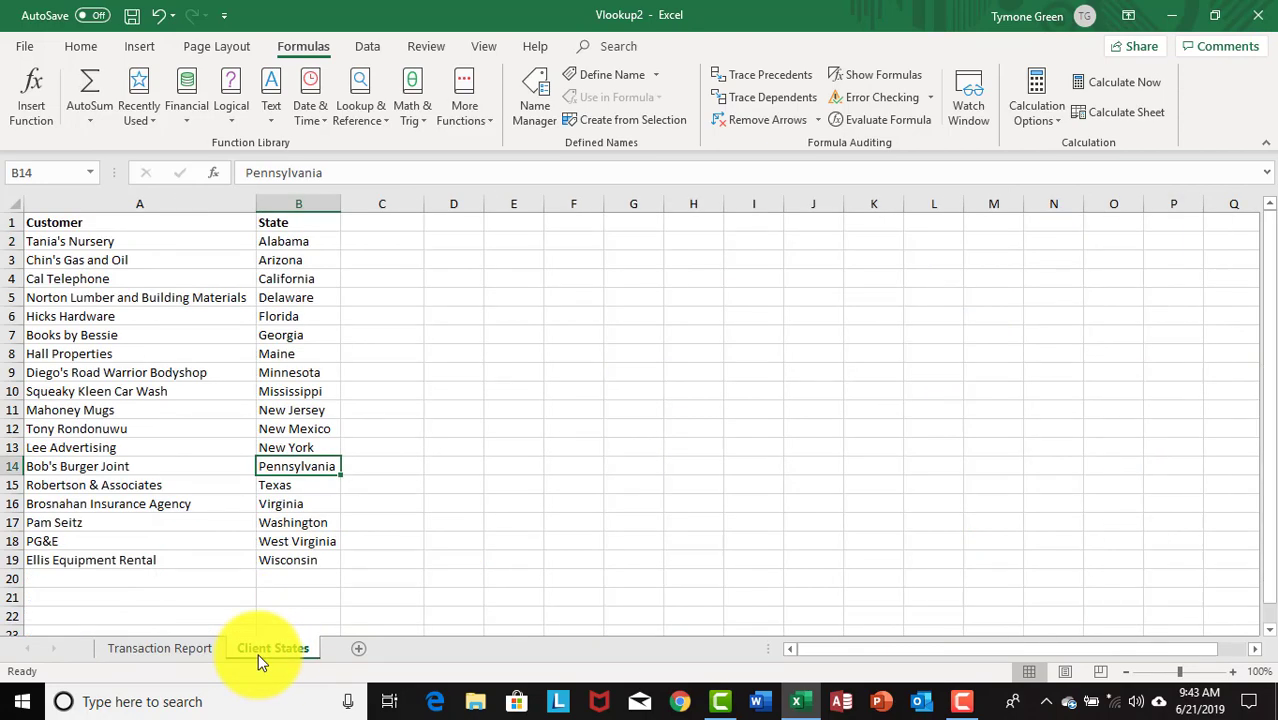
click(168, 648)
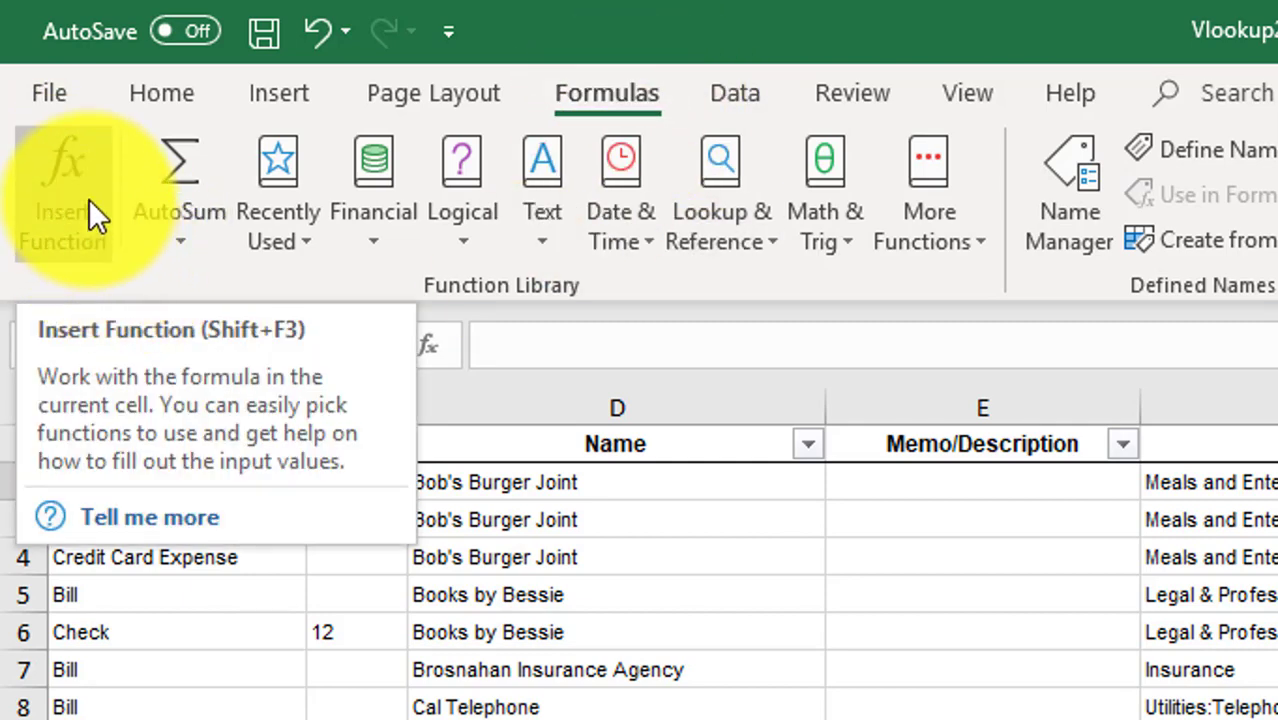
- Insert a VLOOKUP function into J2, picking it from the Most Recently Used list
click(117, 214)
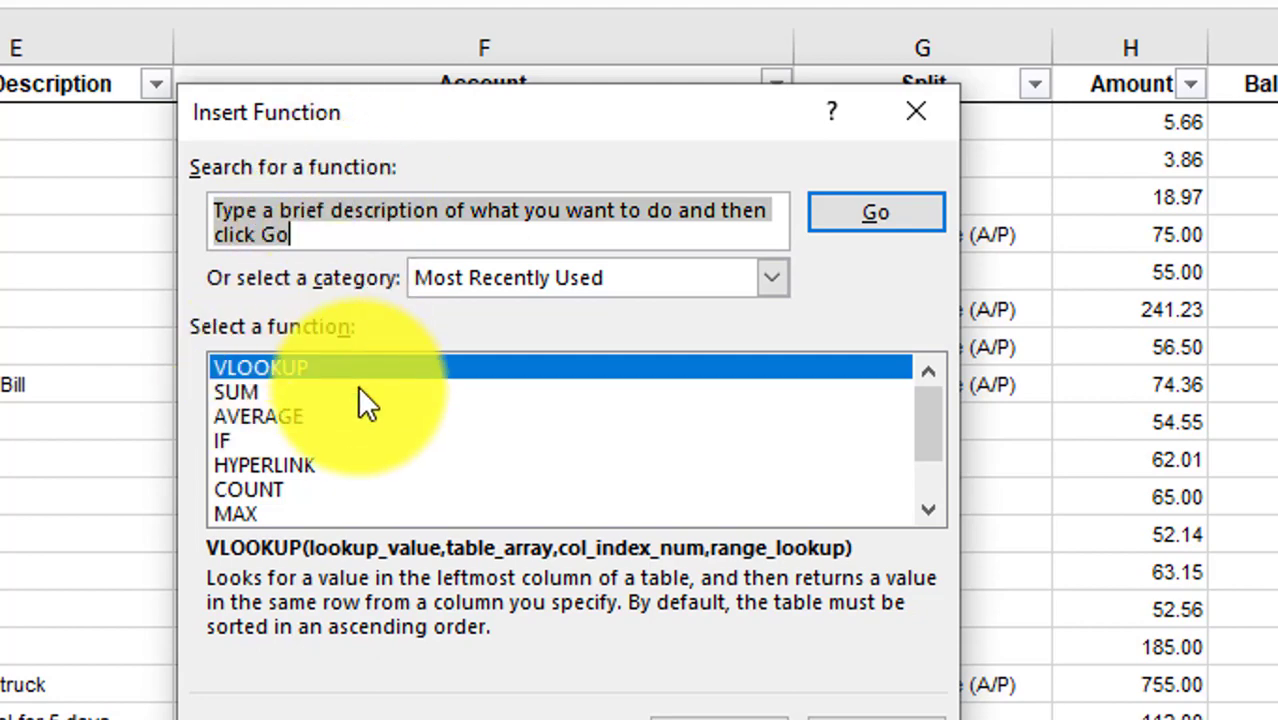
click(869, 214)
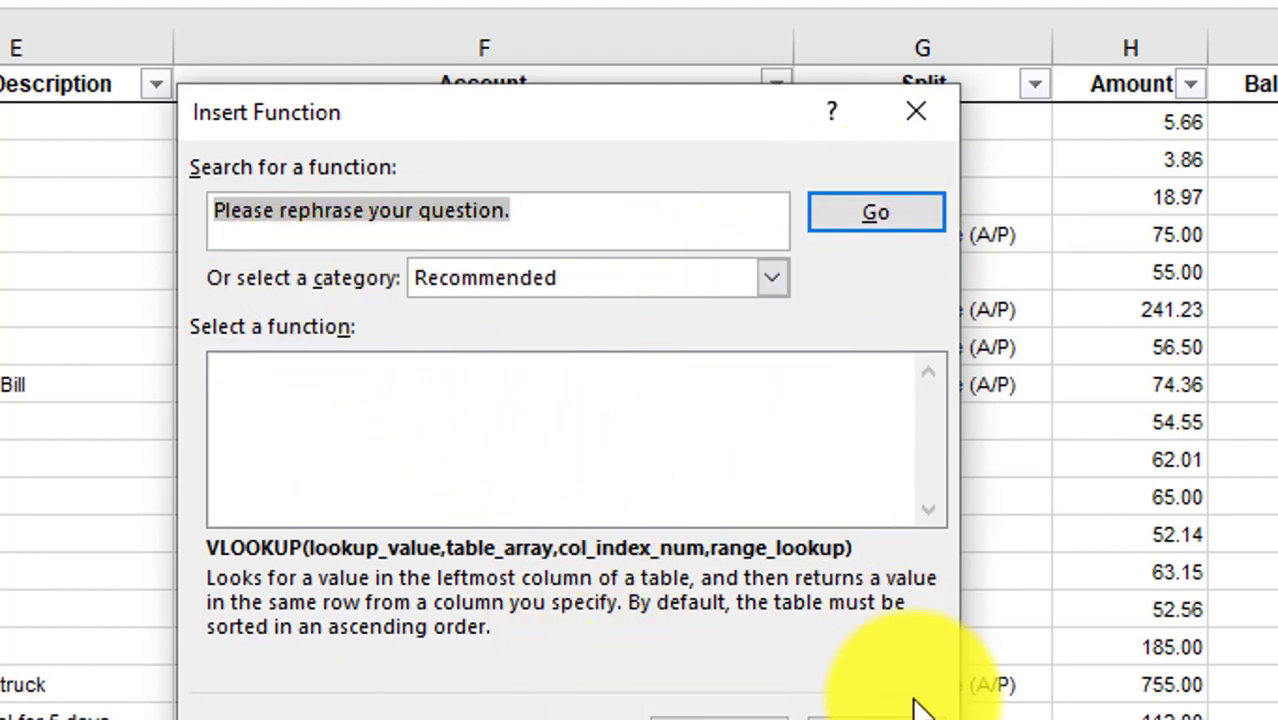
click(880, 714)
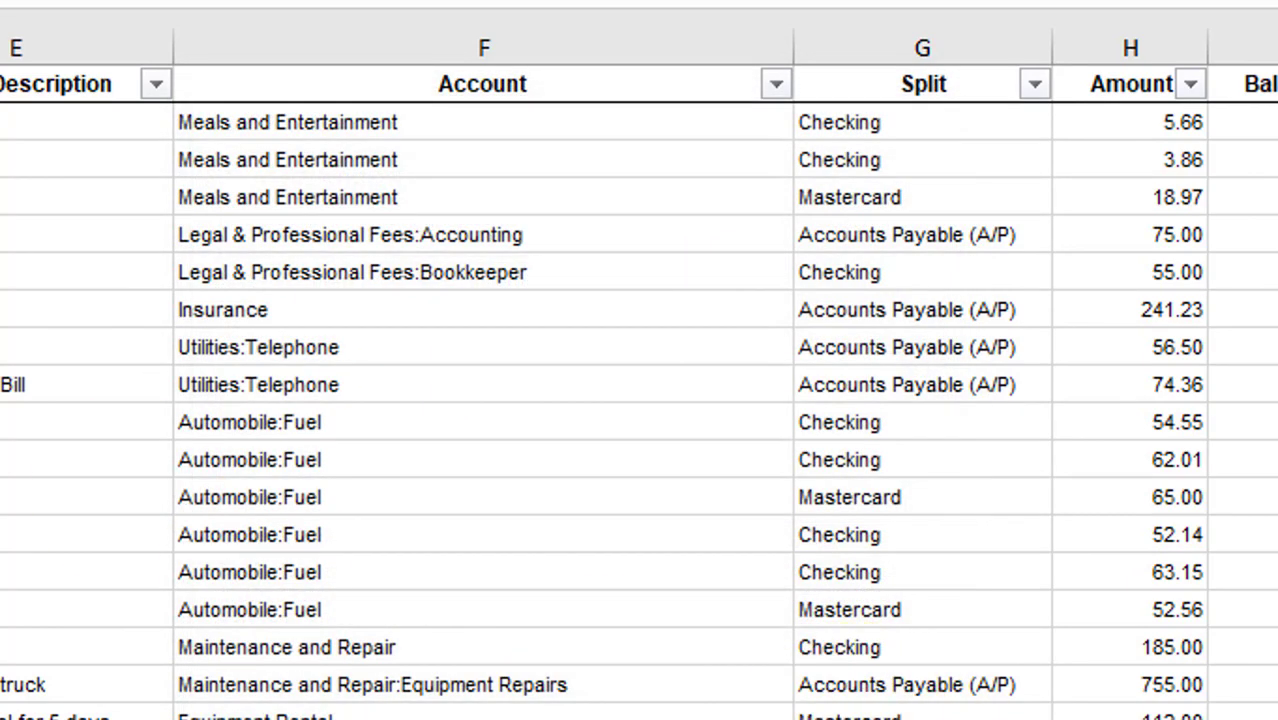
key(shift+F3)
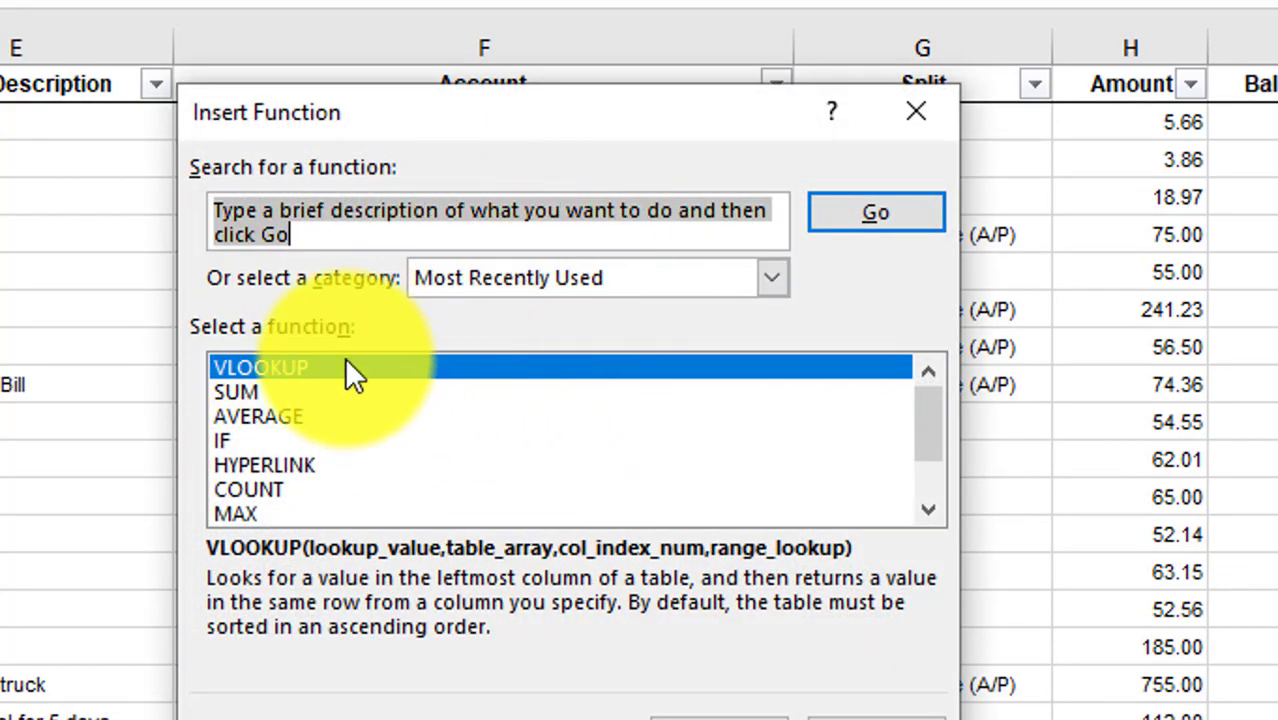
click(294, 363)
click(795, 698)
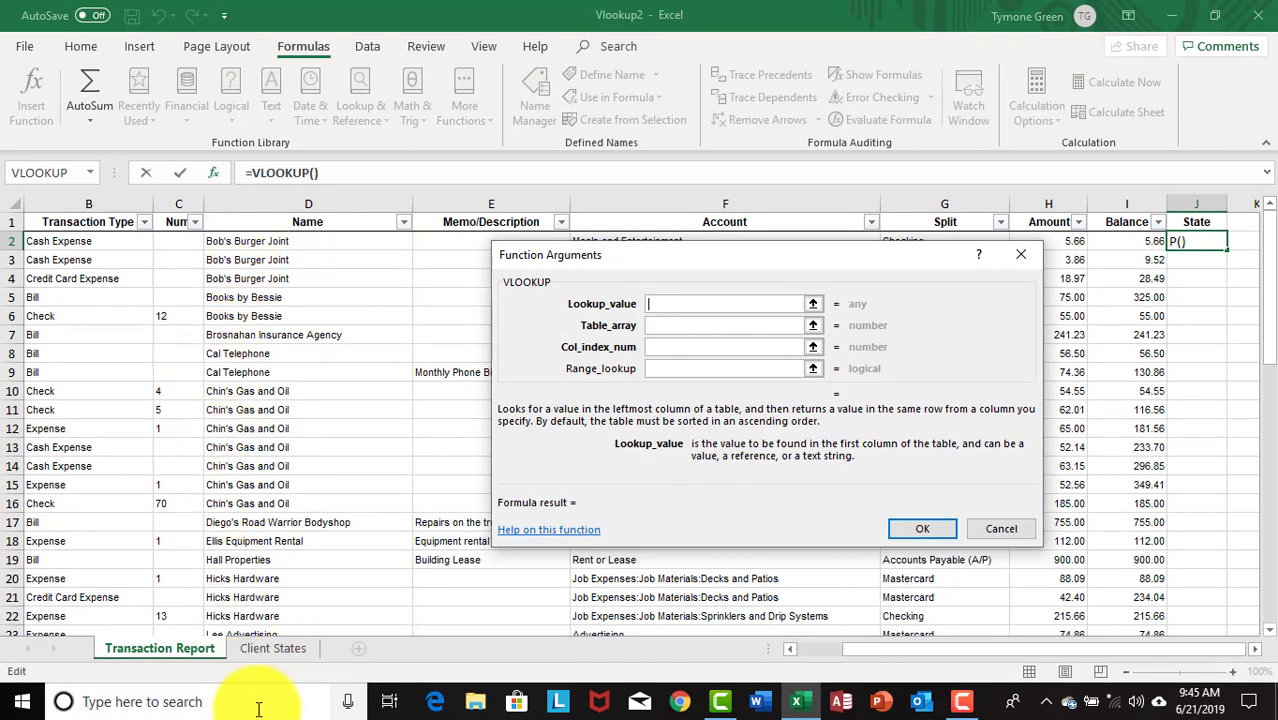
- Set the VLOOKUP lookup value to D2, the customer name Bob's Burger Joint
click(251, 241)
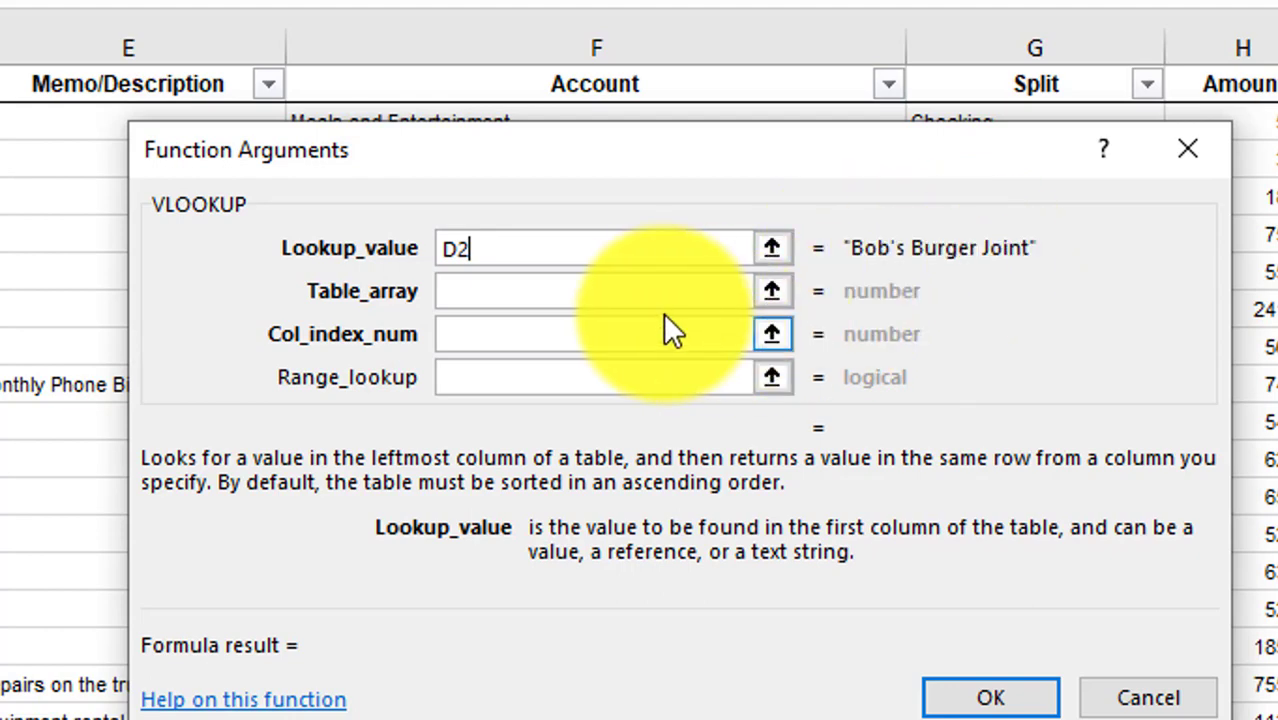
click(666, 286)
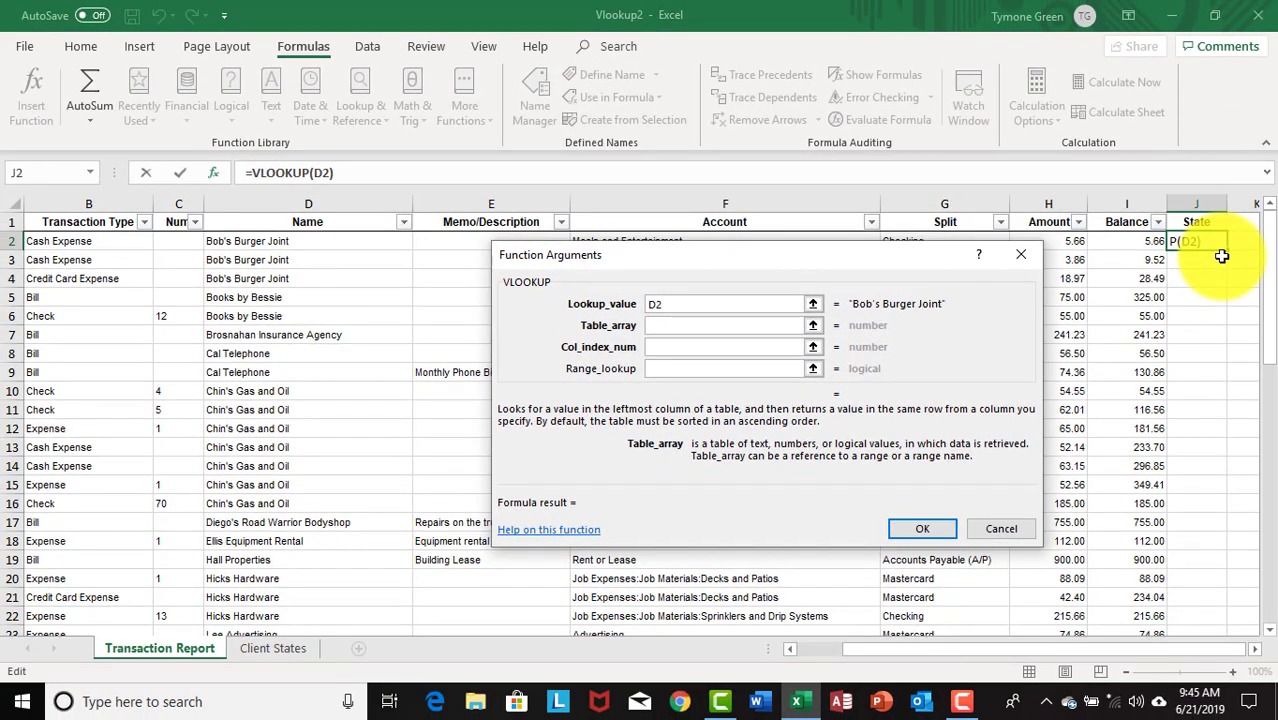
- Select 'Client States'!A1:B19 as the VLOOKUP table array
click(716, 325)
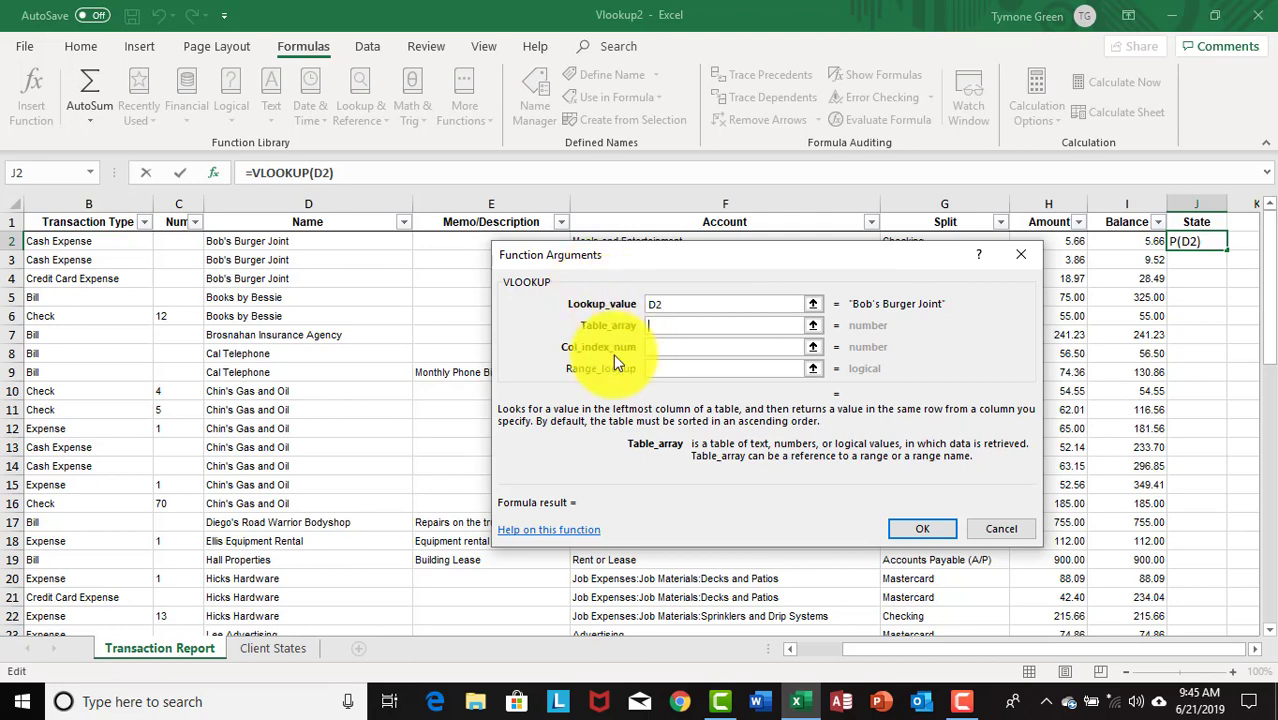
click(281, 649)
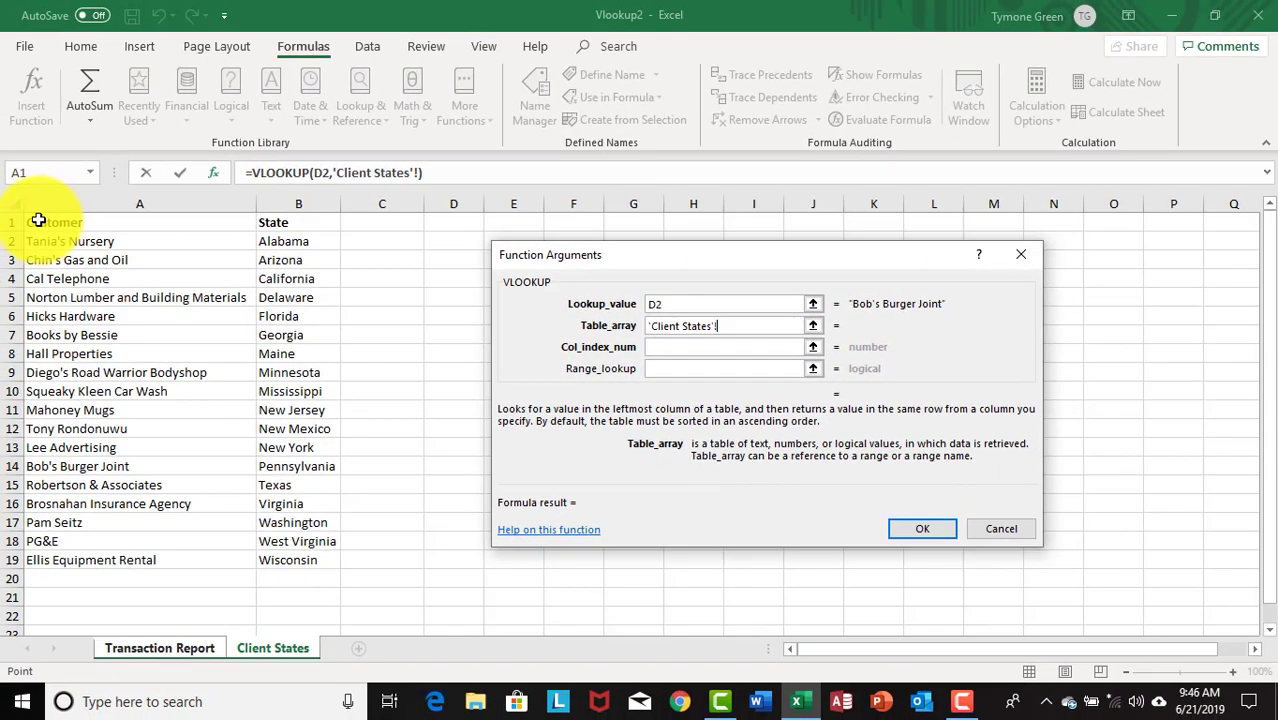
click(35, 222)
drag(35, 222, 317, 551)
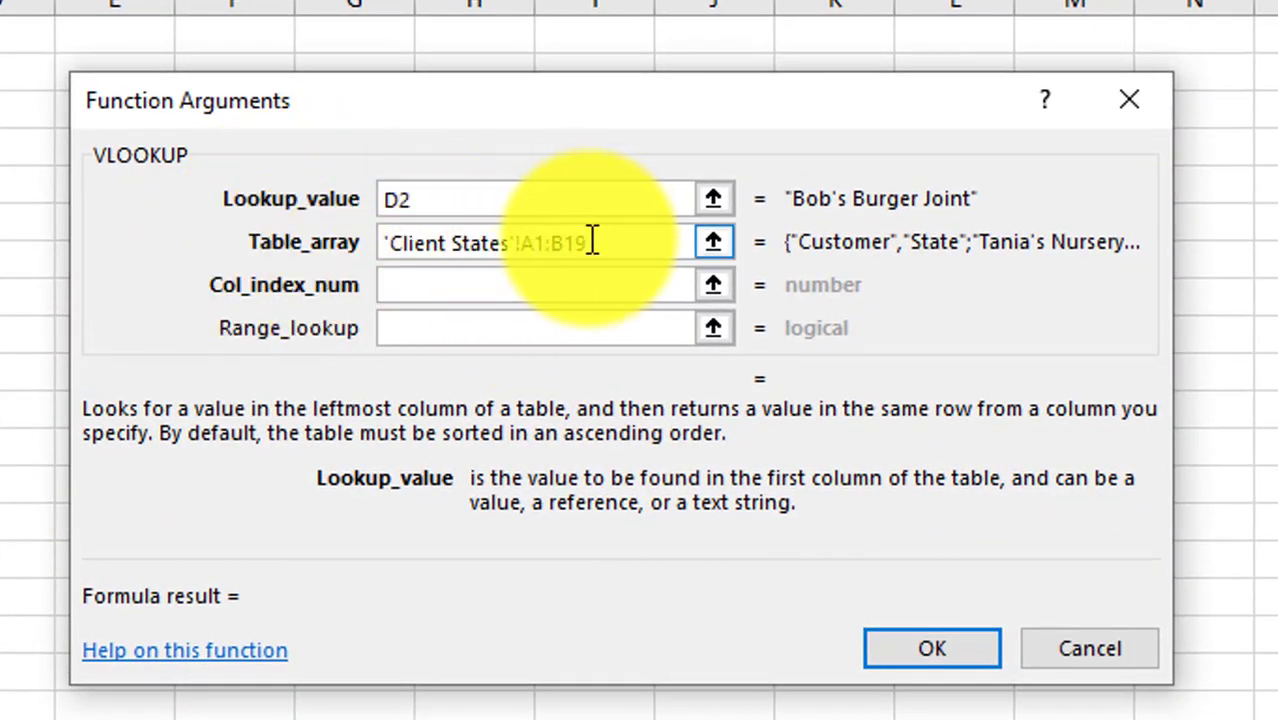
- Lock the table array as 'Client States'!$A$1:$B$19 using F4
drag(592, 243, 528, 243)
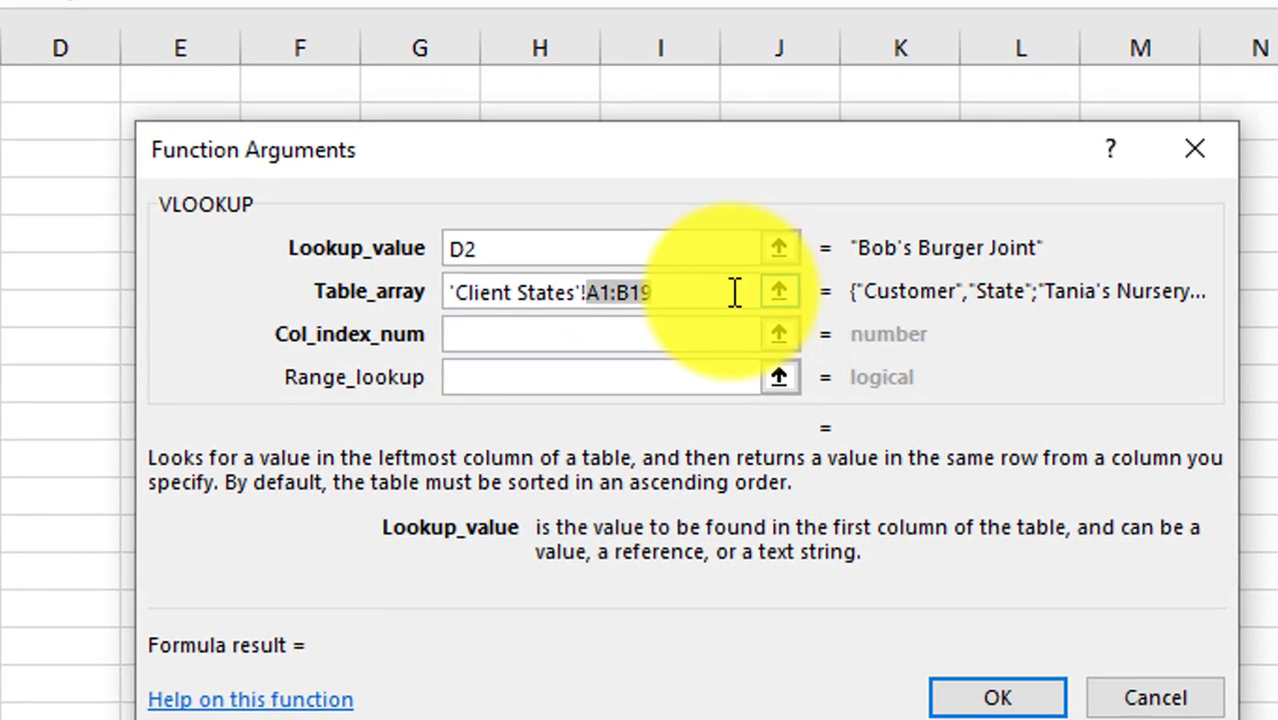
key(F4)
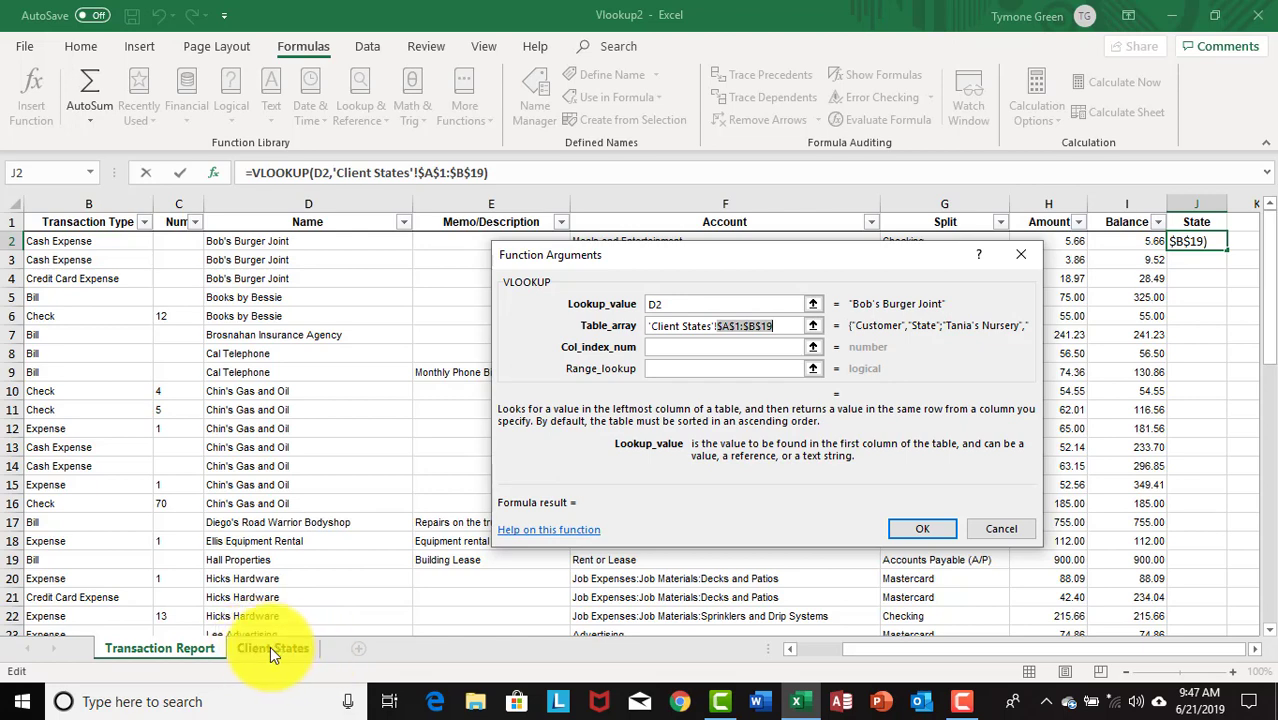
- Clear the stray 'Client States'! text from Col_index_num and enter column index 2
click(678, 345)
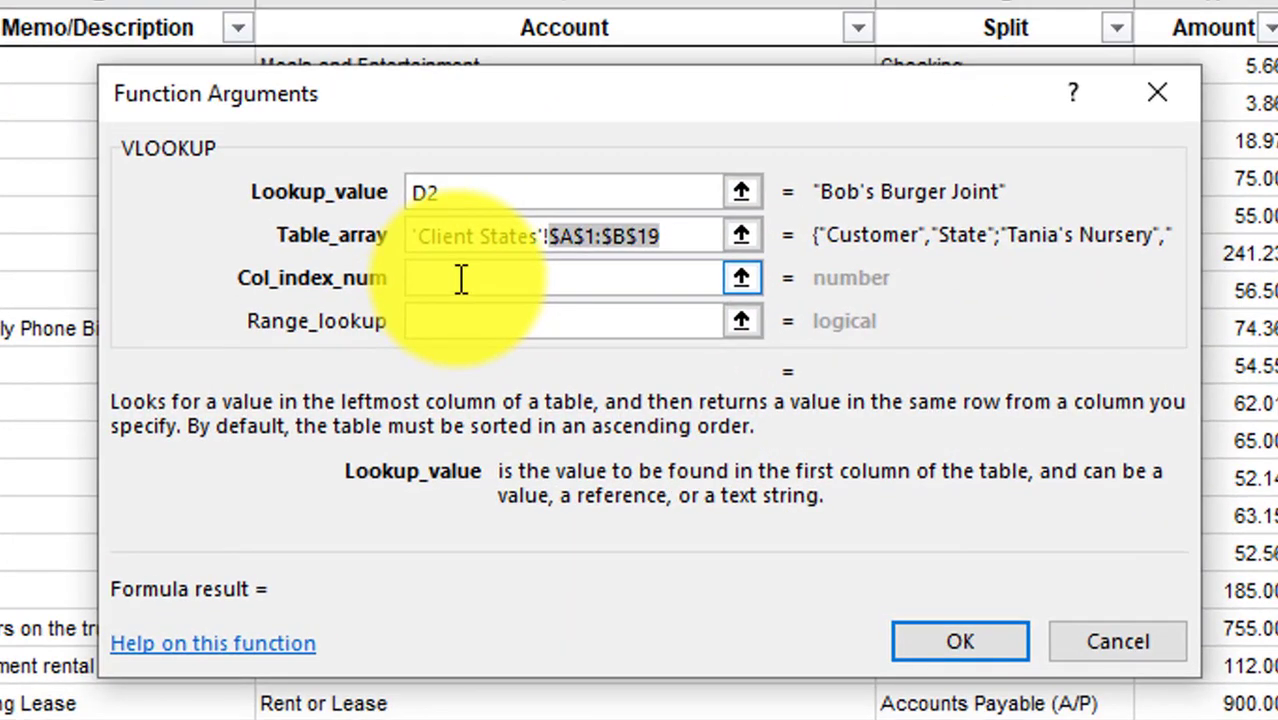
click(440, 715)
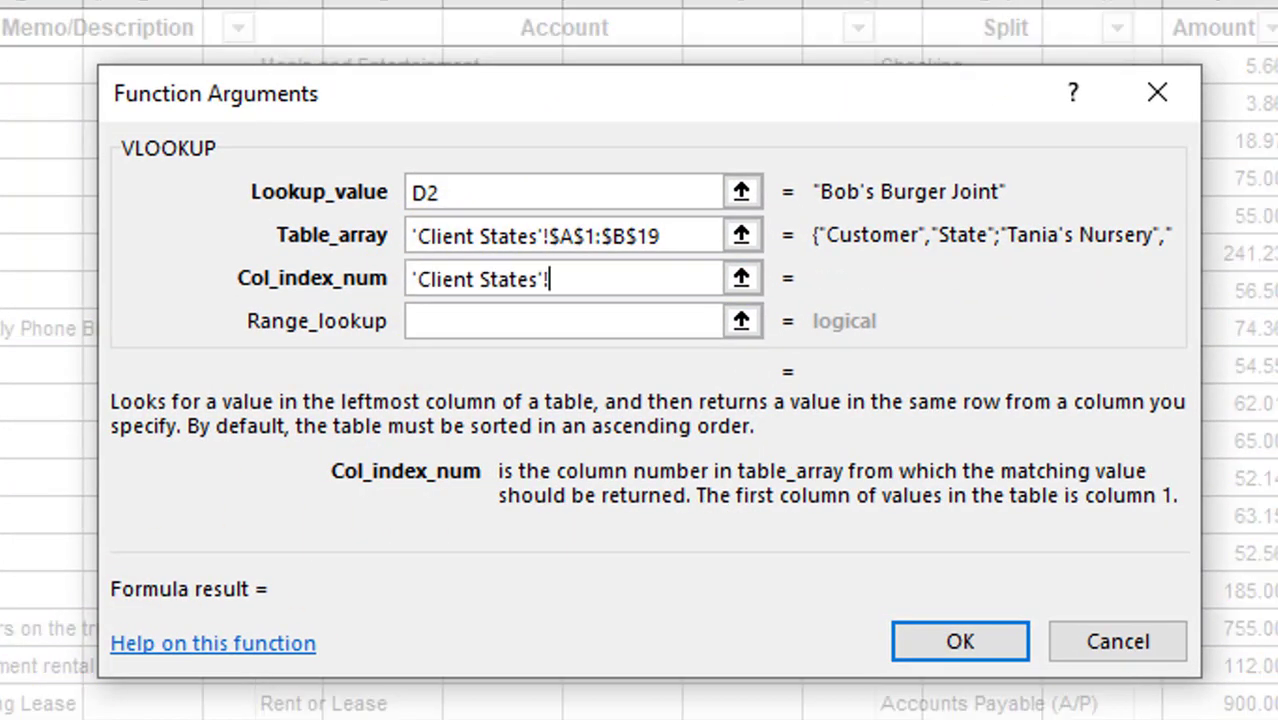
drag(552, 286, 382, 285)
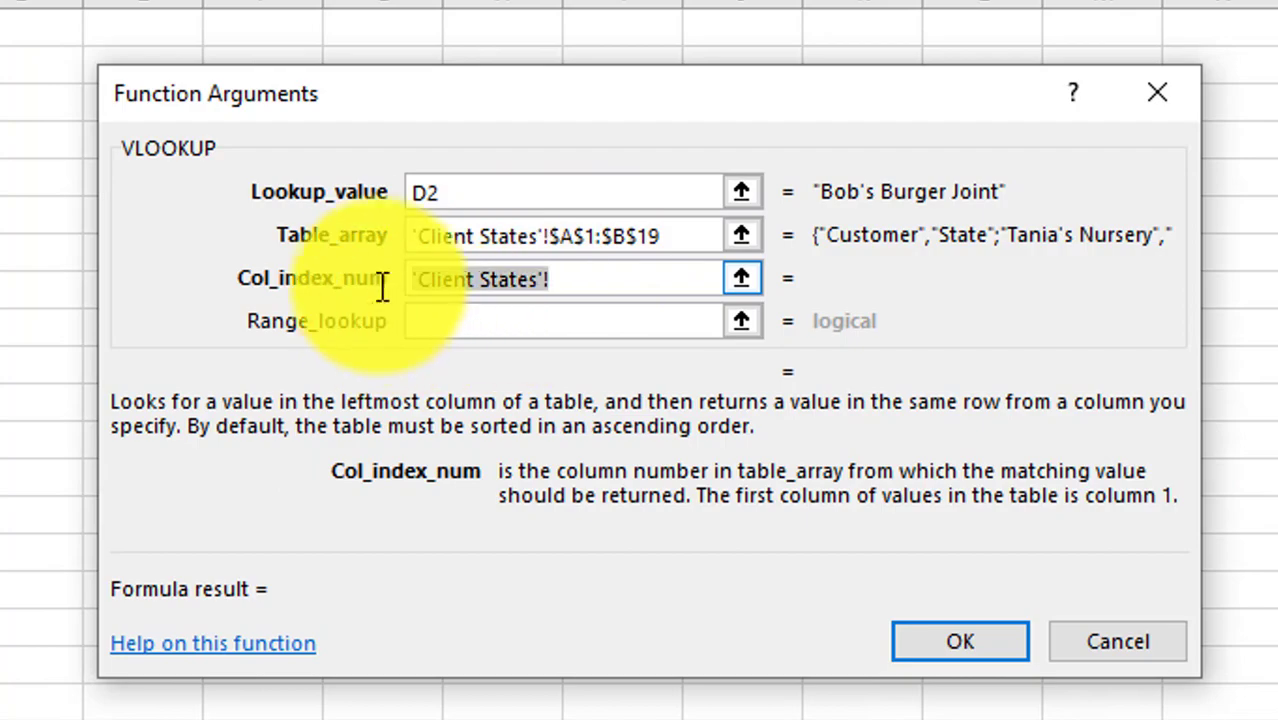
key(BackSpace)
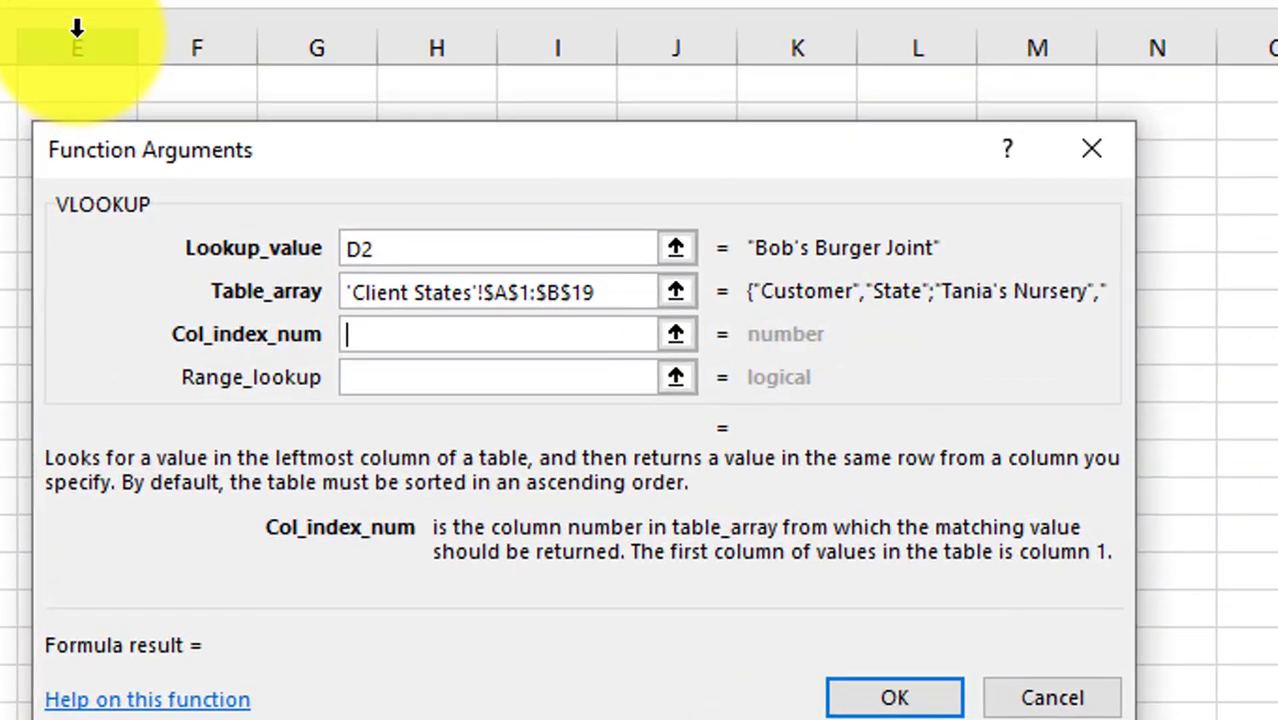
text(2)
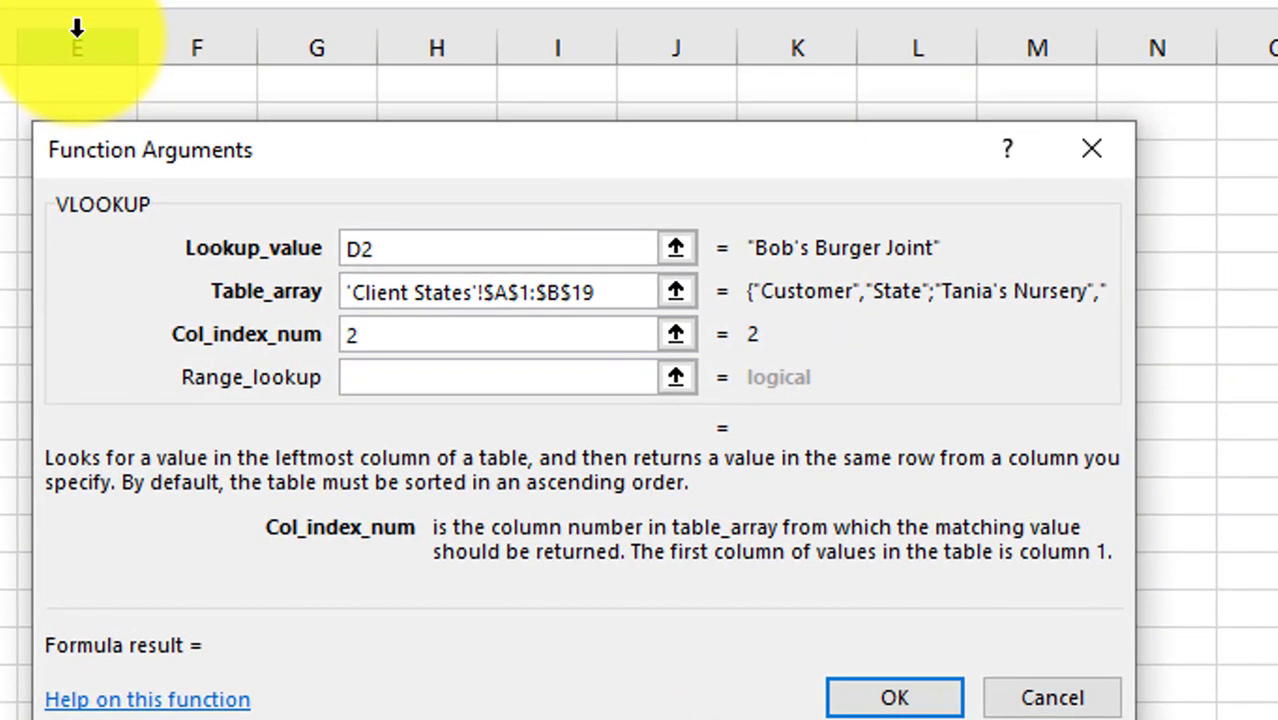
- Enter false as the Range_lookup argument to force an exact match
click(368, 376)
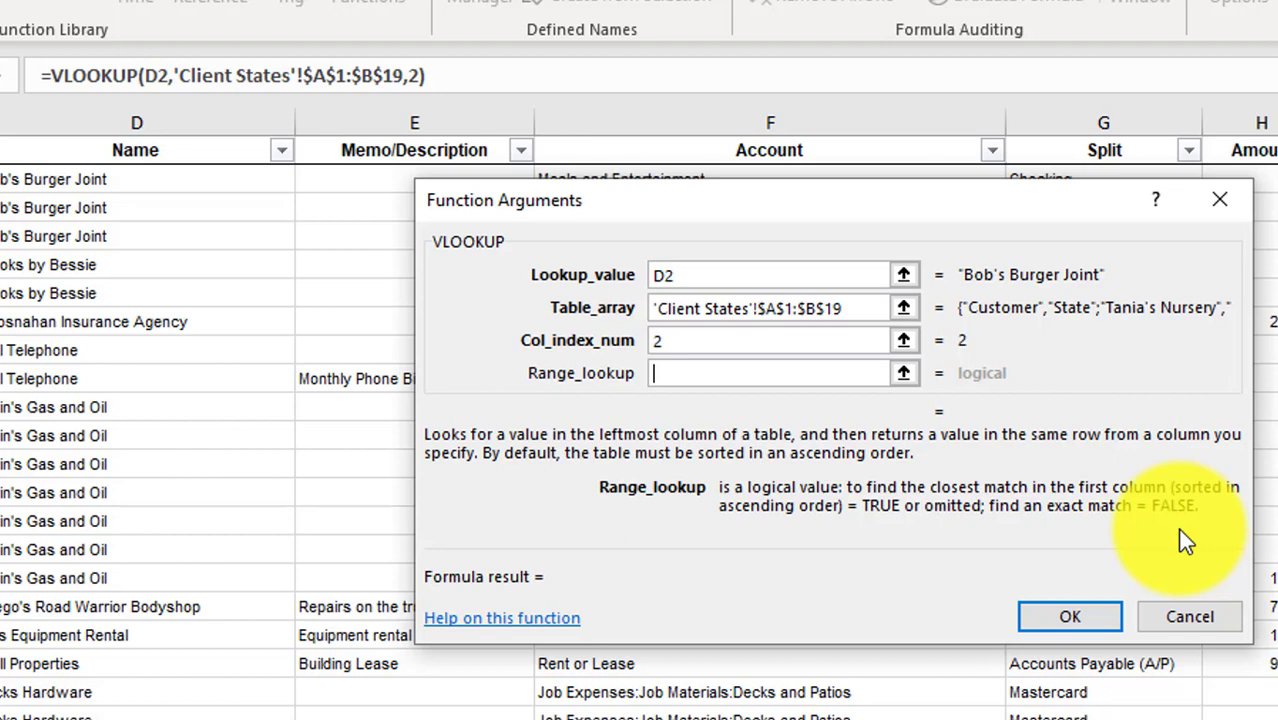
text(fals)
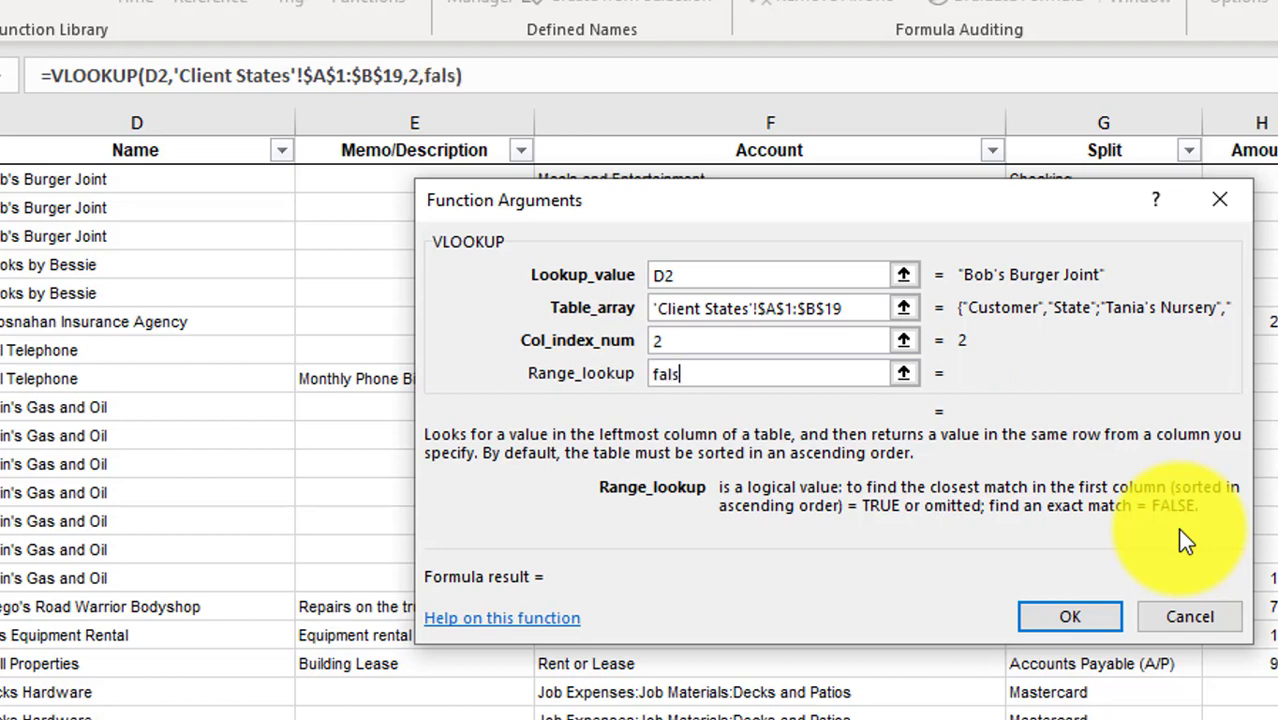
text(e)
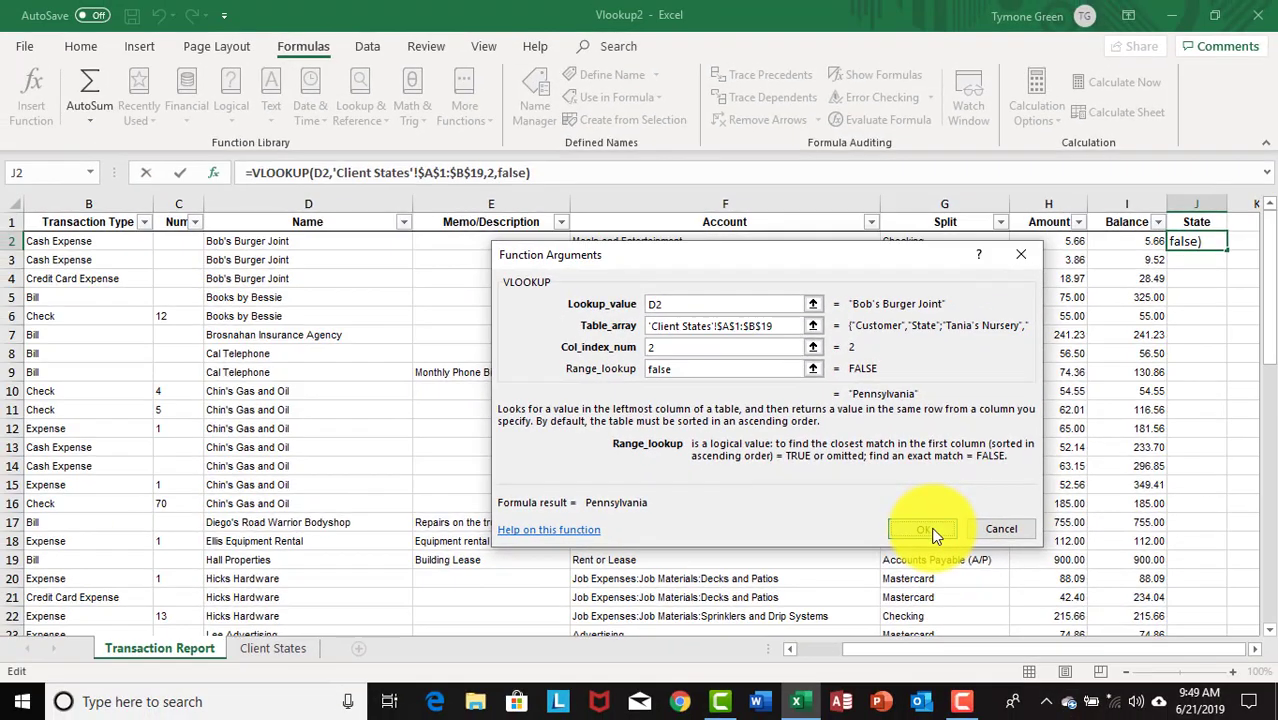
- Accept the VLOOKUP in J2, autofit column J, and fill the formula down to J43
click(922, 562)
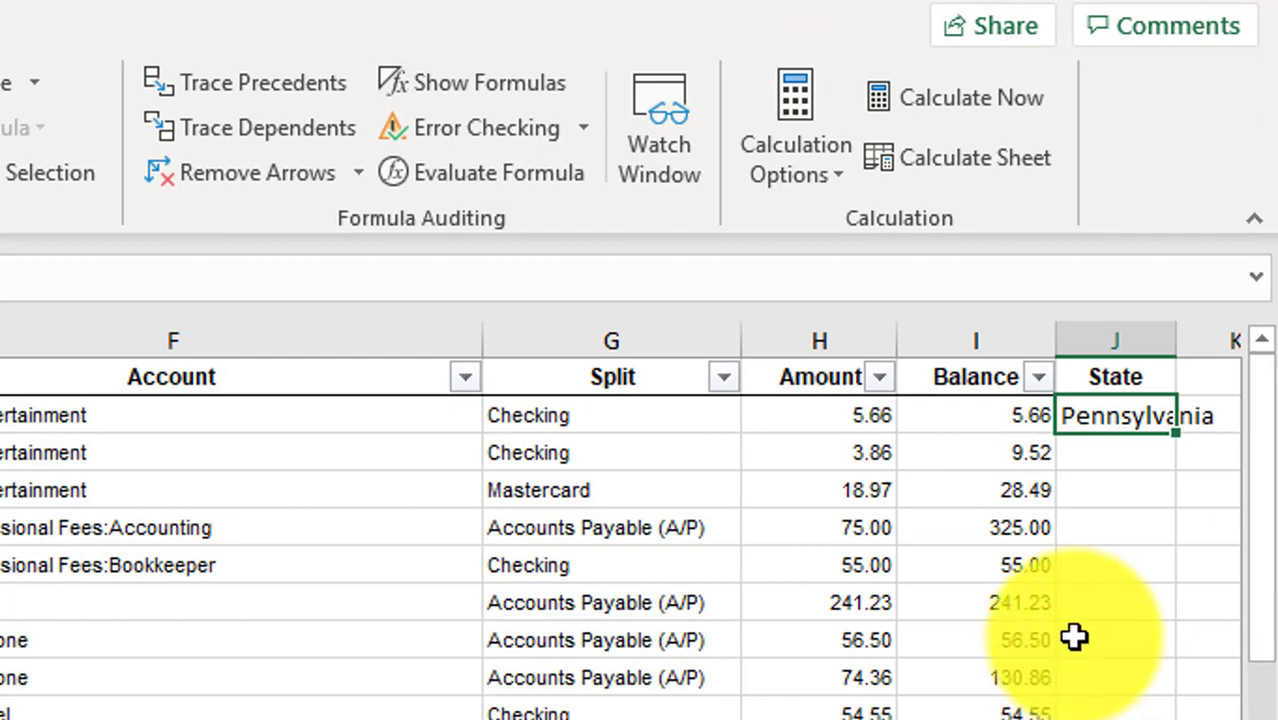
double_click(1177, 340)
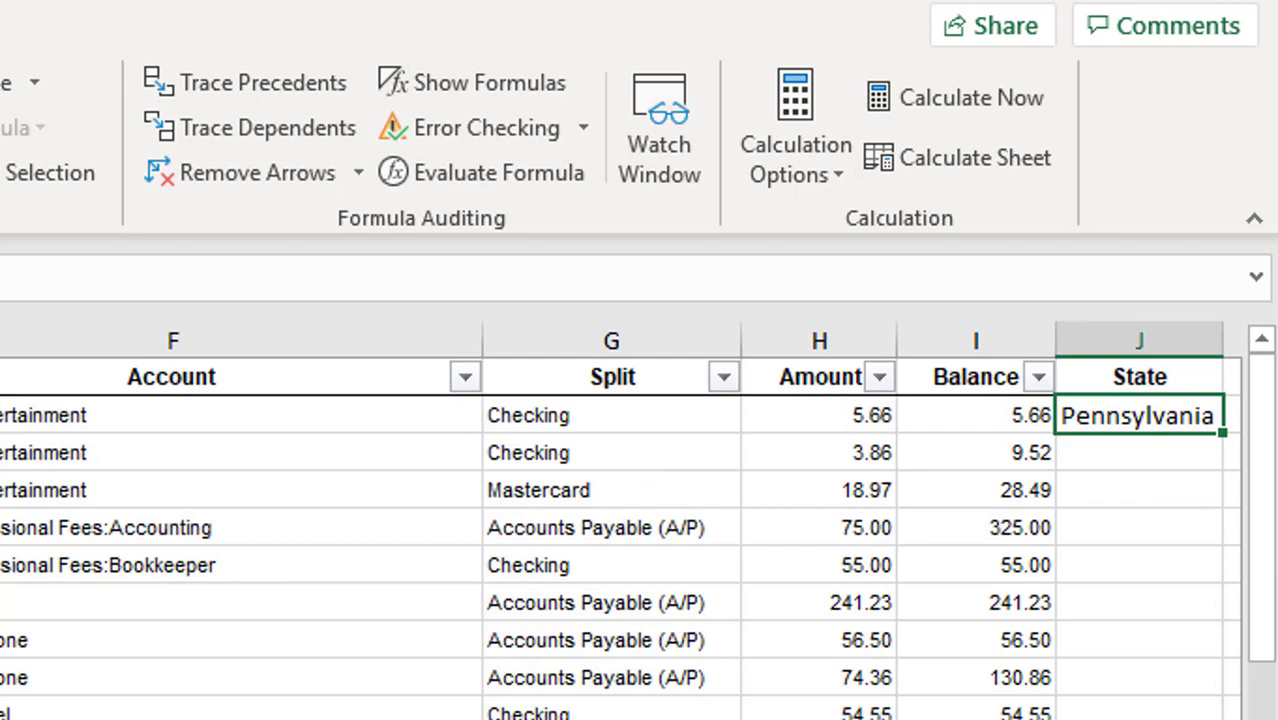
scroll(620, 537, down, 5)
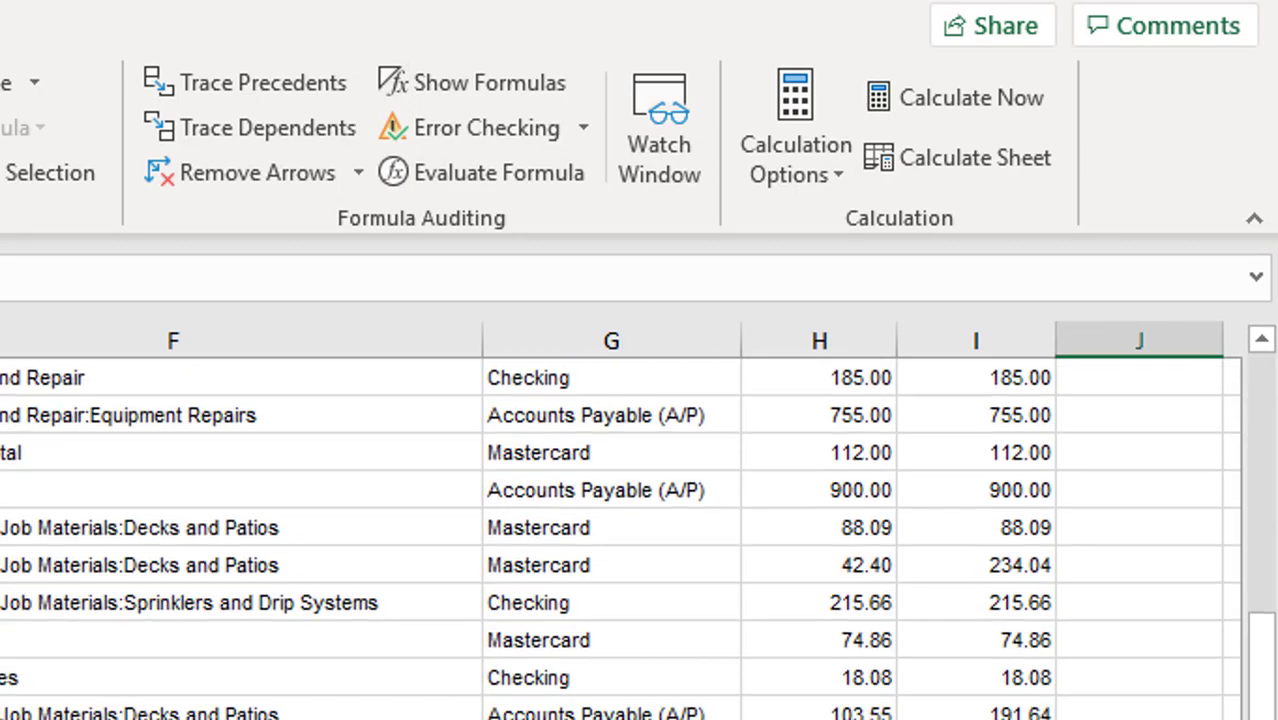
click(242, 666)
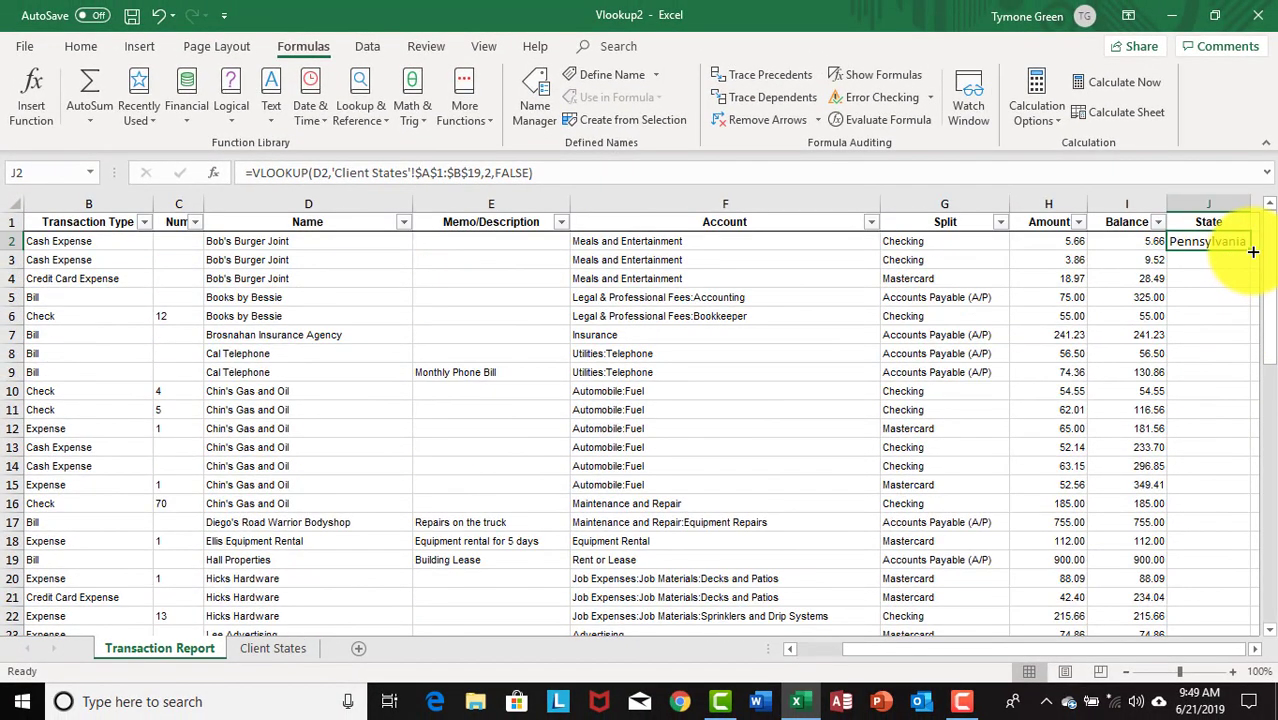
double_click(1253, 252)
drag(1269, 258, 1270, 498)
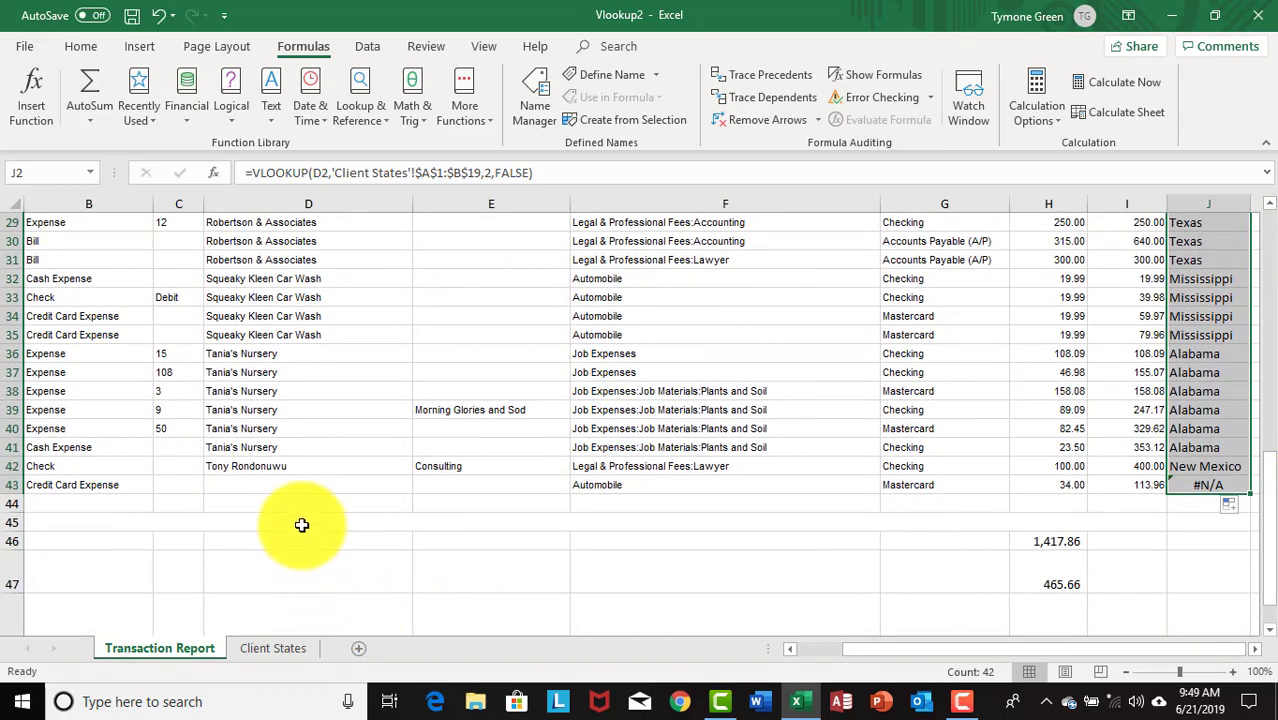
click(278, 466)
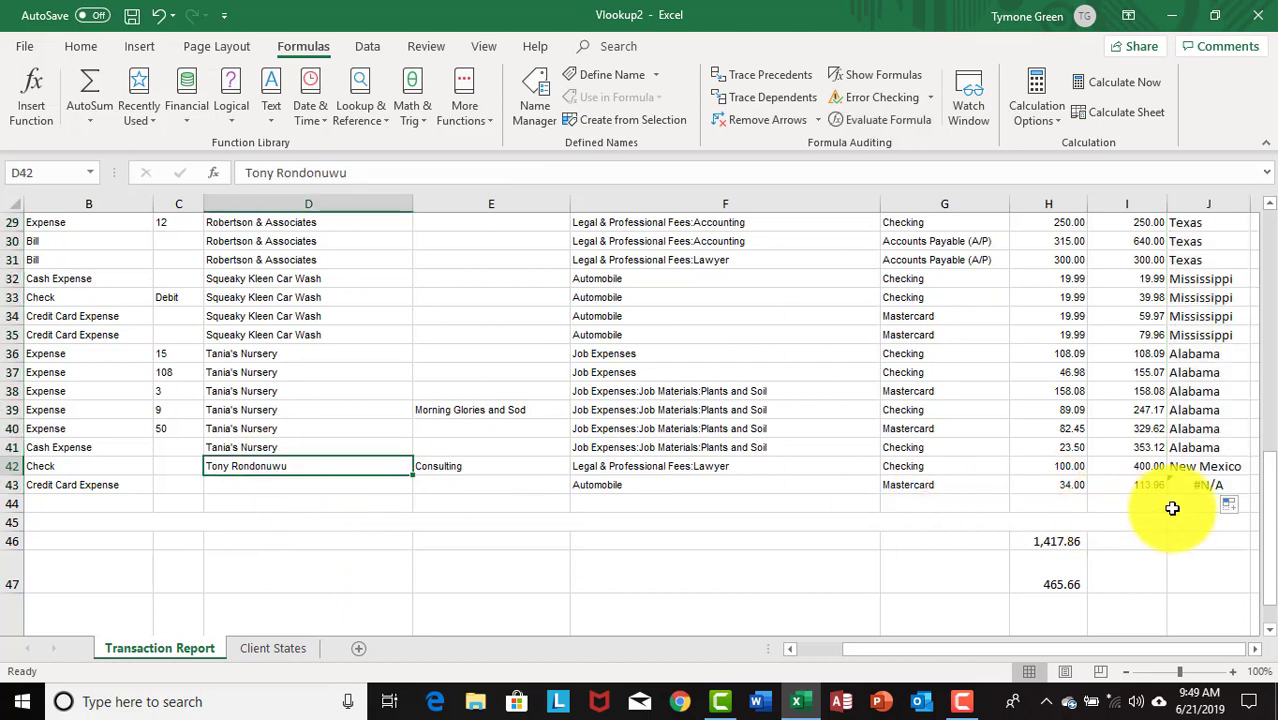
click(1209, 468)
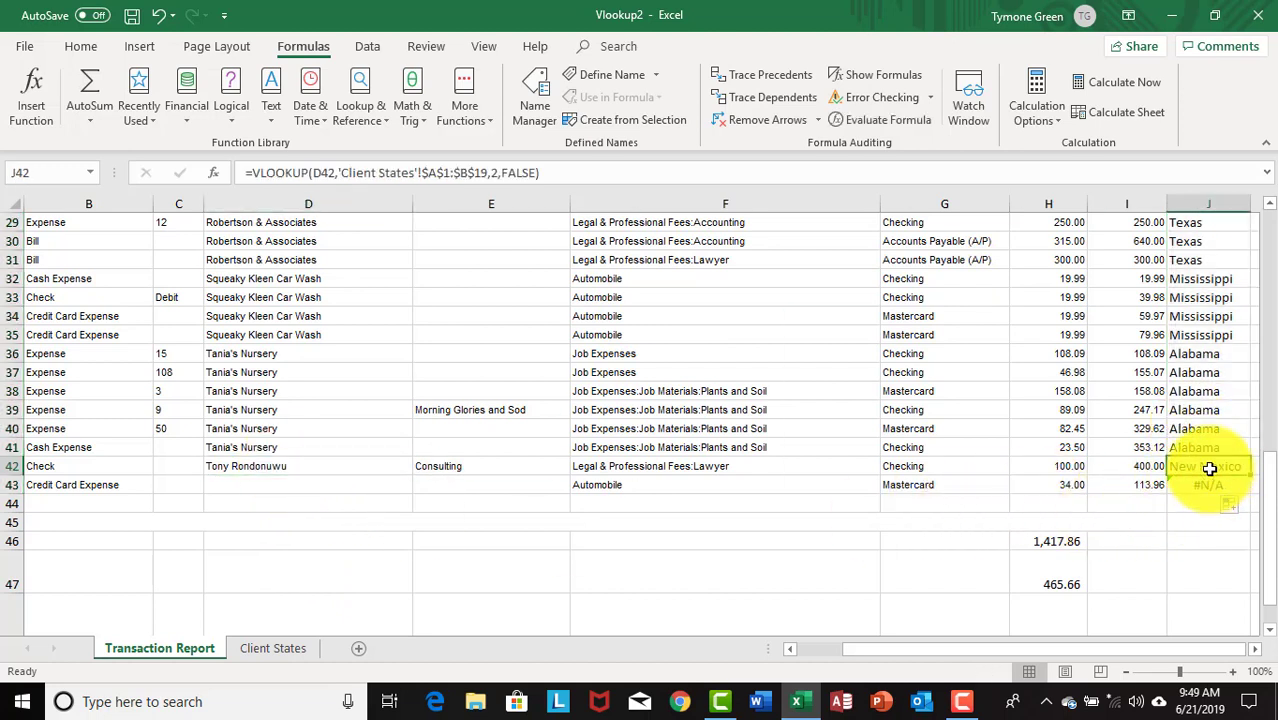
click(255, 447)
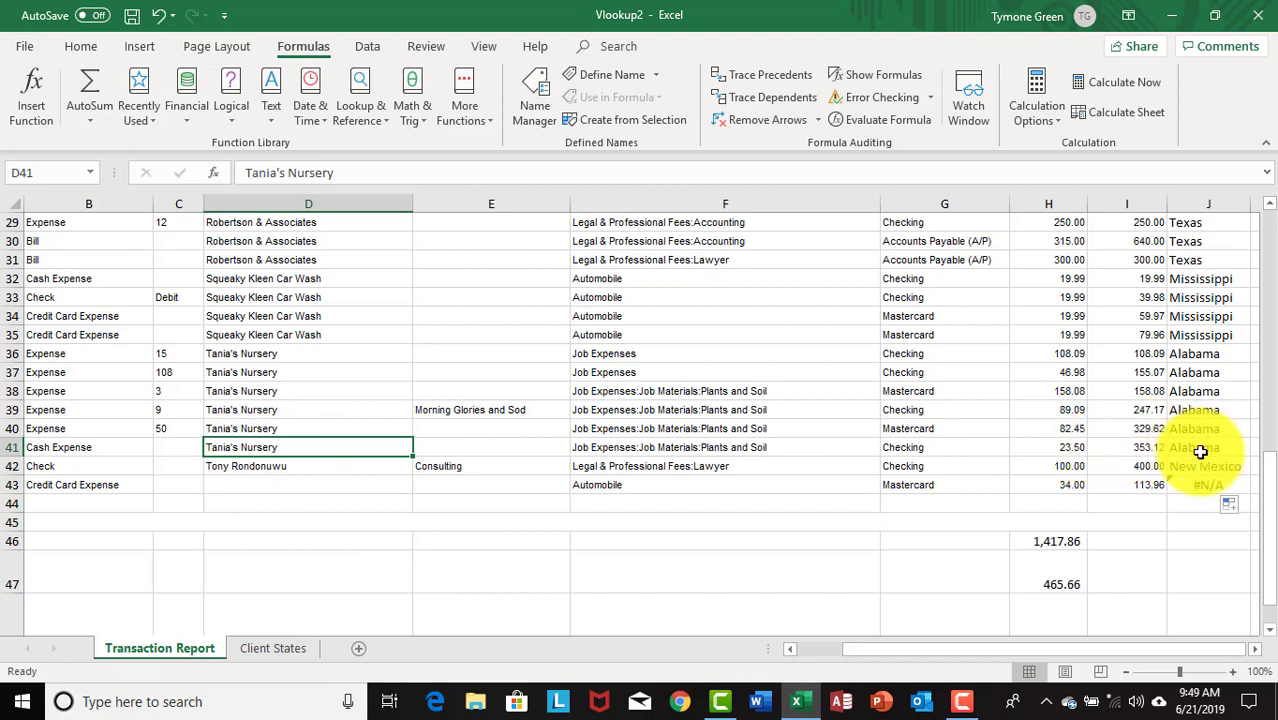
click(1208, 486)
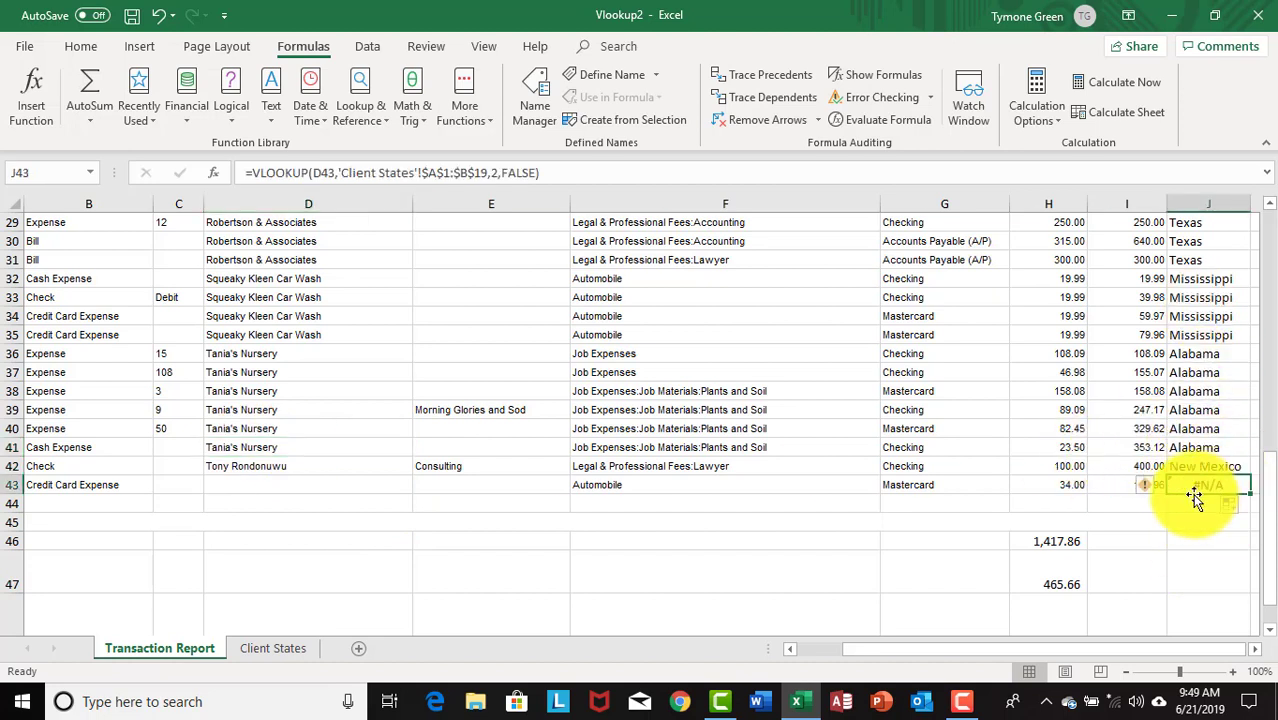
click(262, 466)
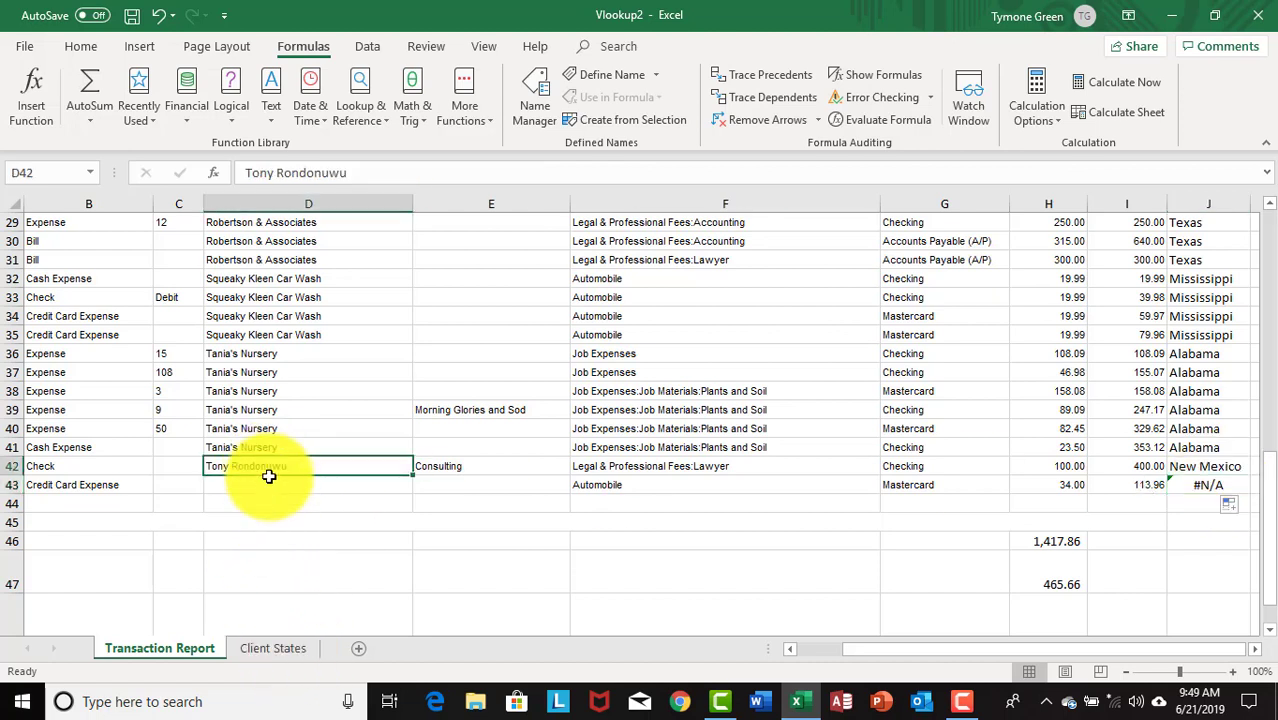
click(287, 628)
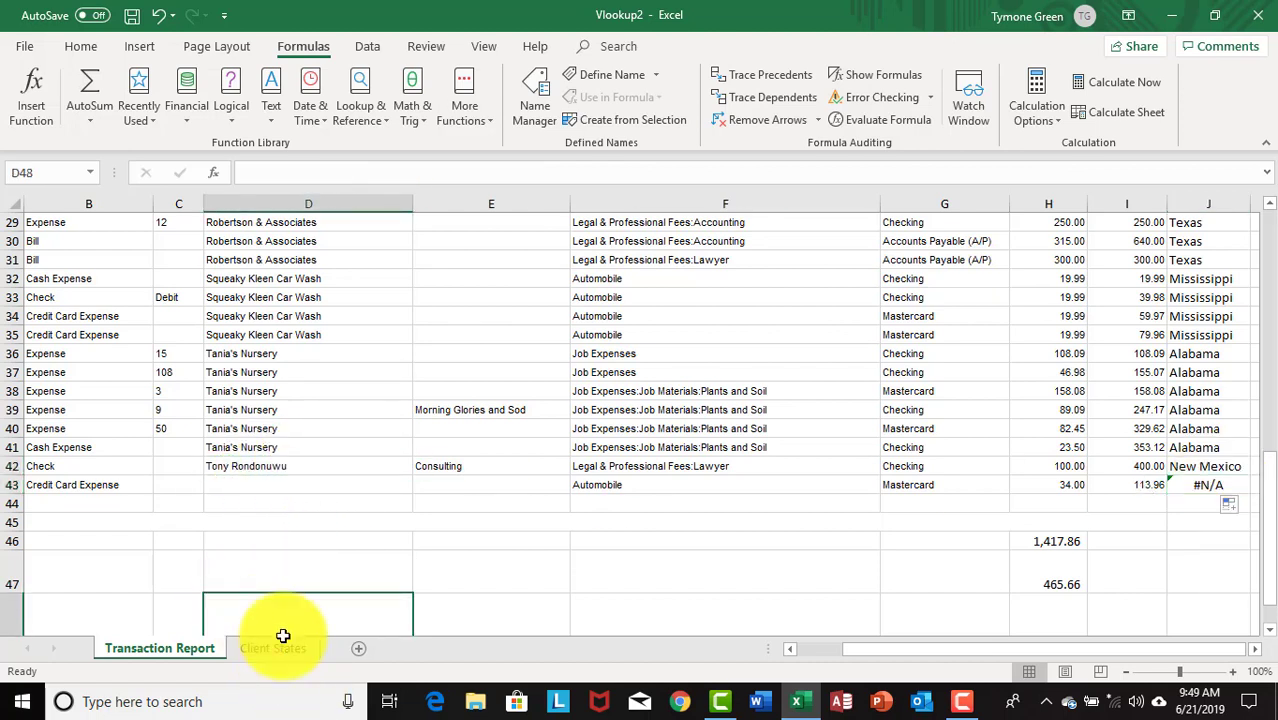
click(290, 649)
scroll(32, 514, down, 1)
scroll(88, 294, up, 1)
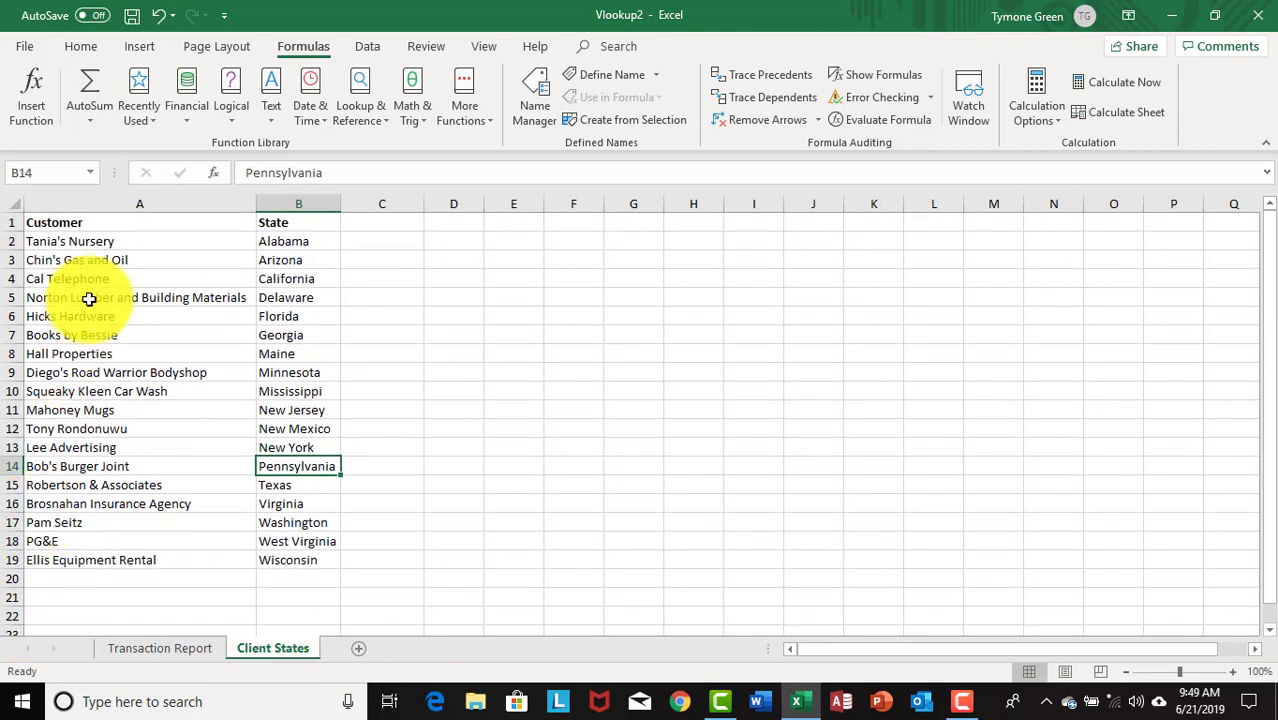
scroll(88, 280, down, 4)
scroll(87, 282, up, 4)
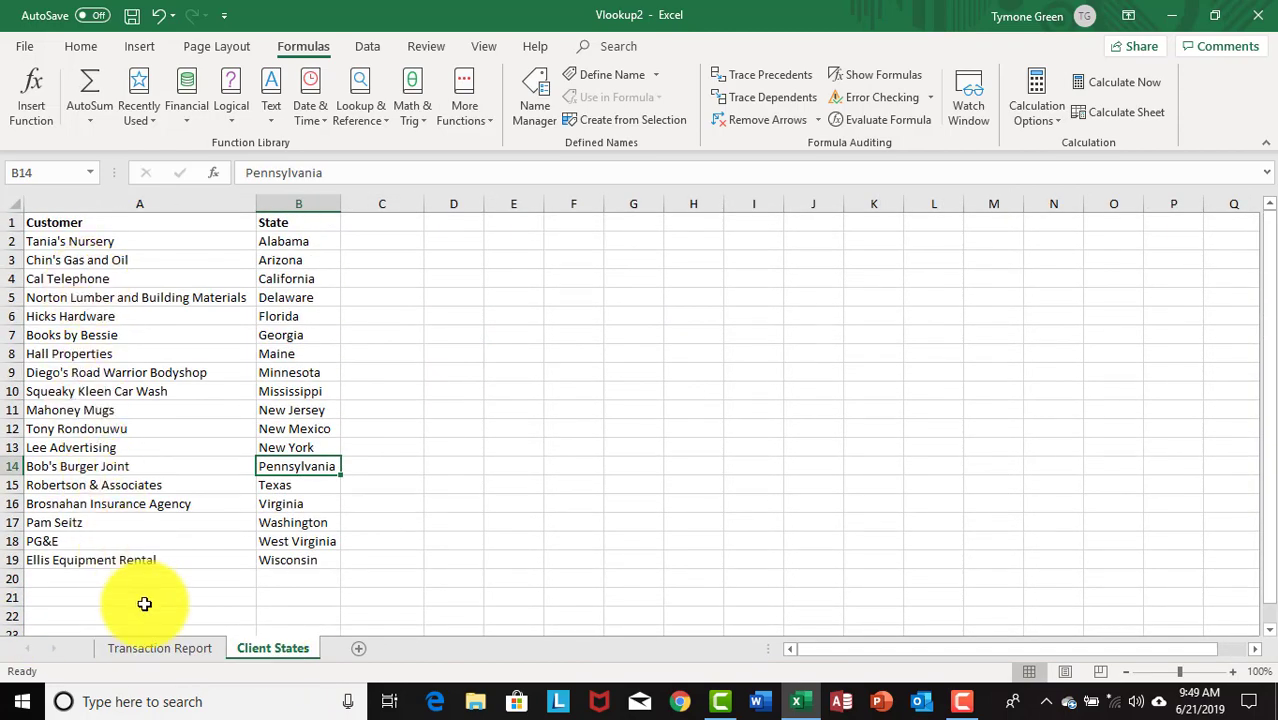
click(153, 644)
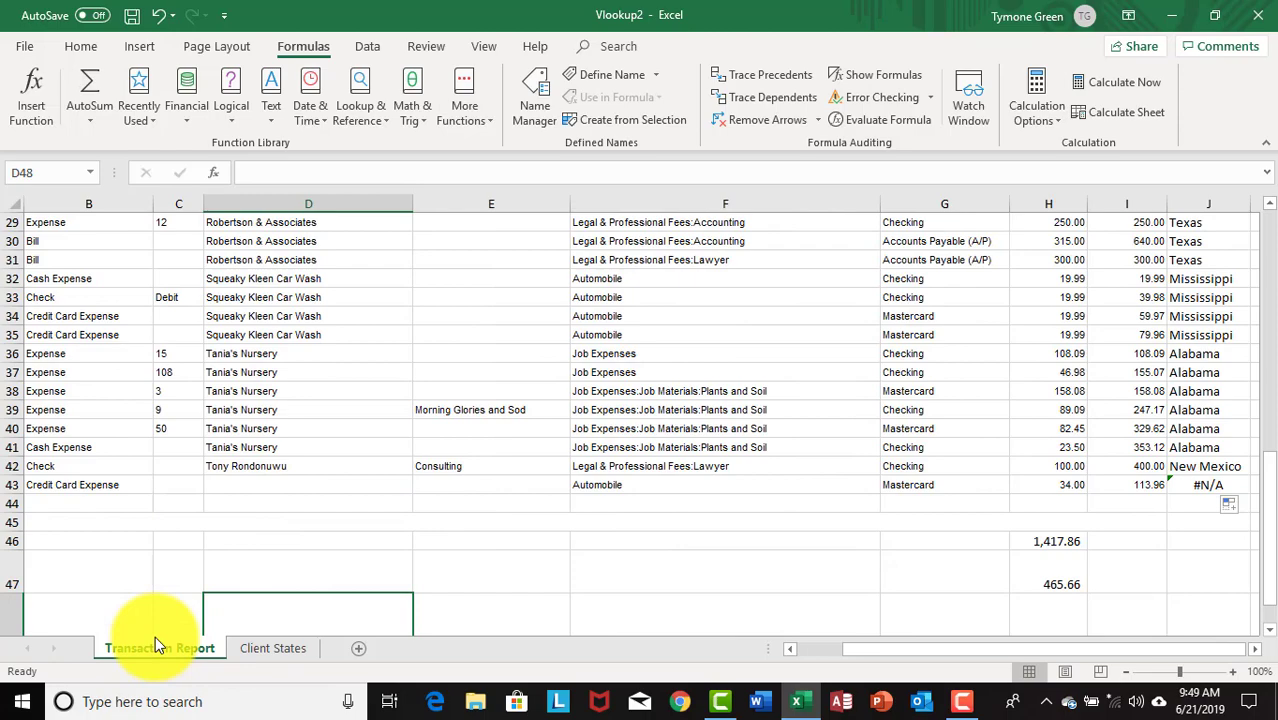
scroll(1070, 627, up, 9)
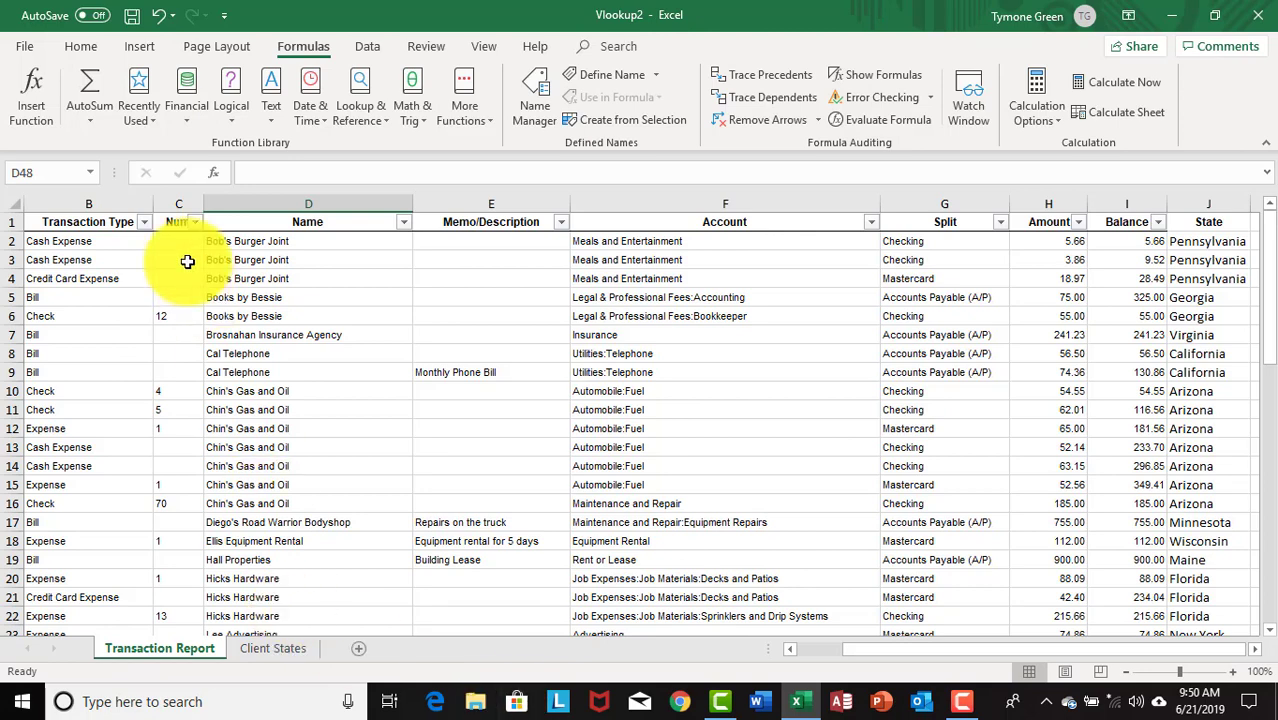
- Check D2's customer, then finish on Client States where Bob's Burger Joint pairs with Pennsylvania
click(235, 243)
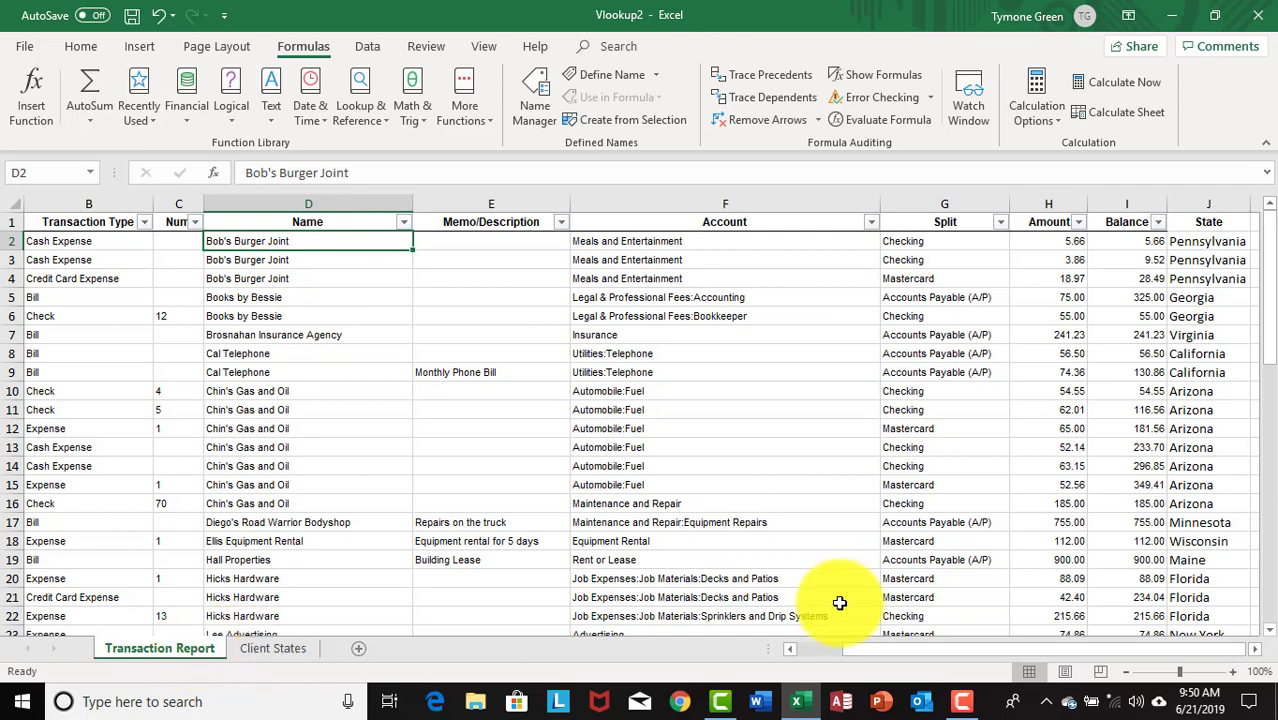
click(258, 647)
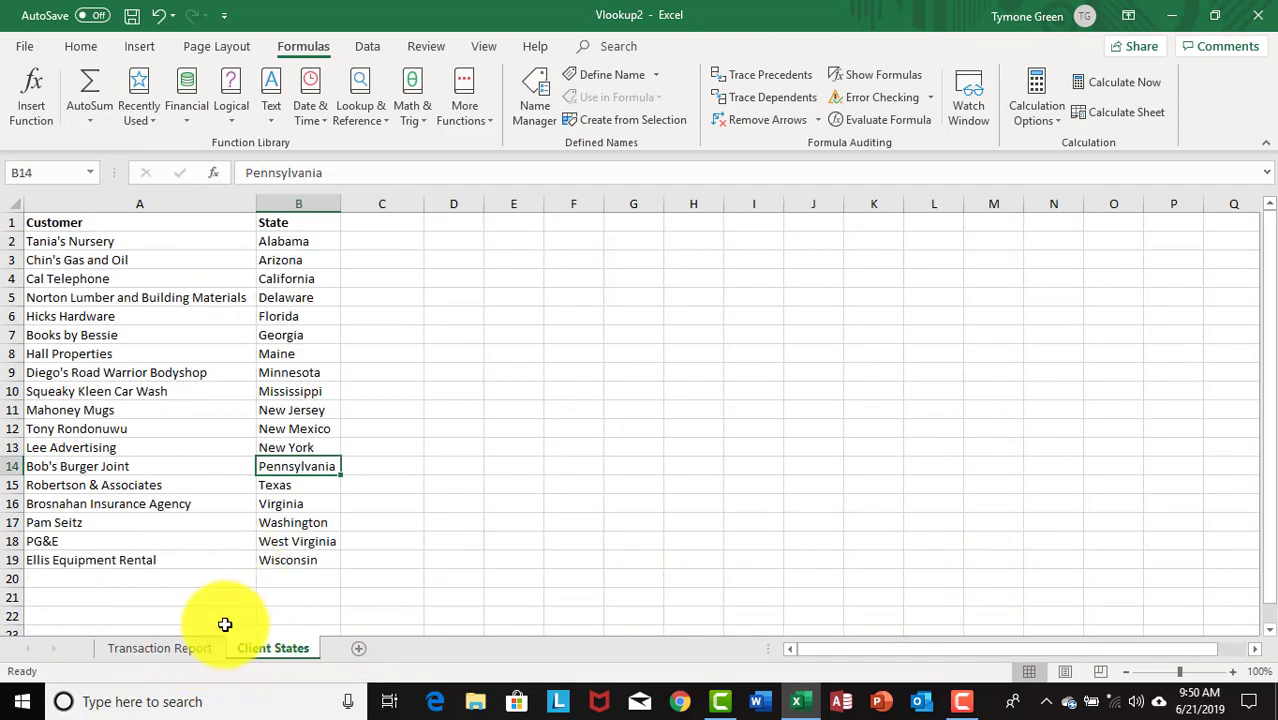
click(210, 645)
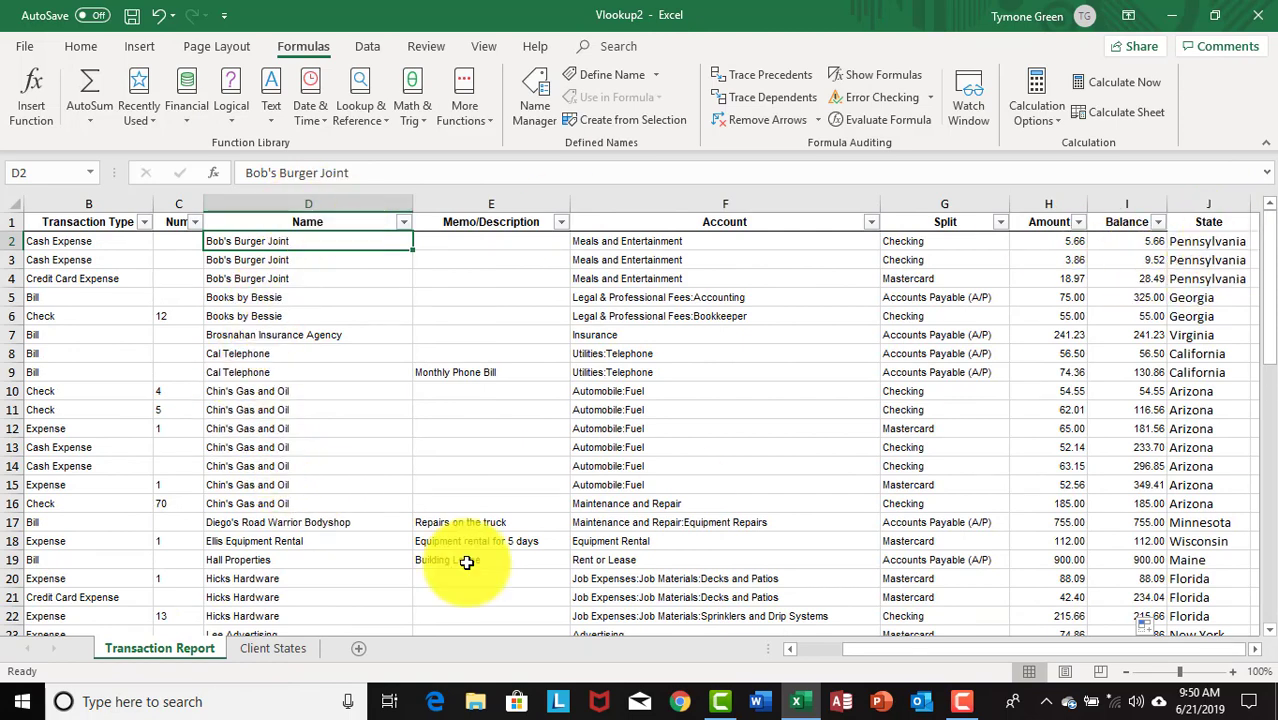
click(297, 647)
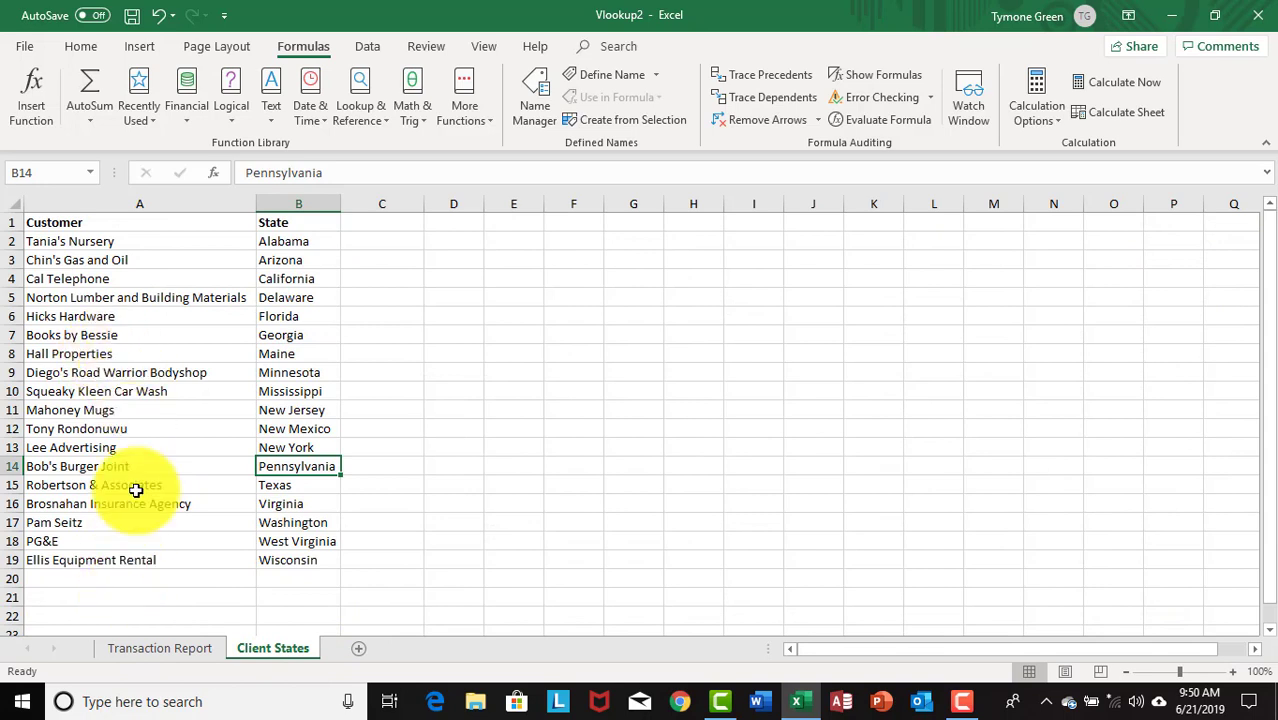